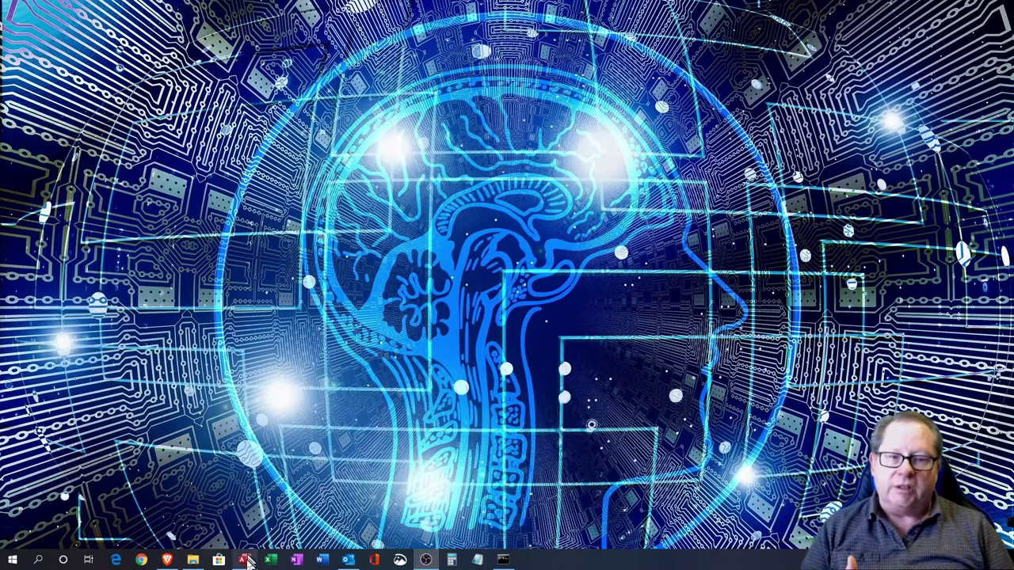
- Bring the Forms database window up in Access from the taskbar
click(246, 560)
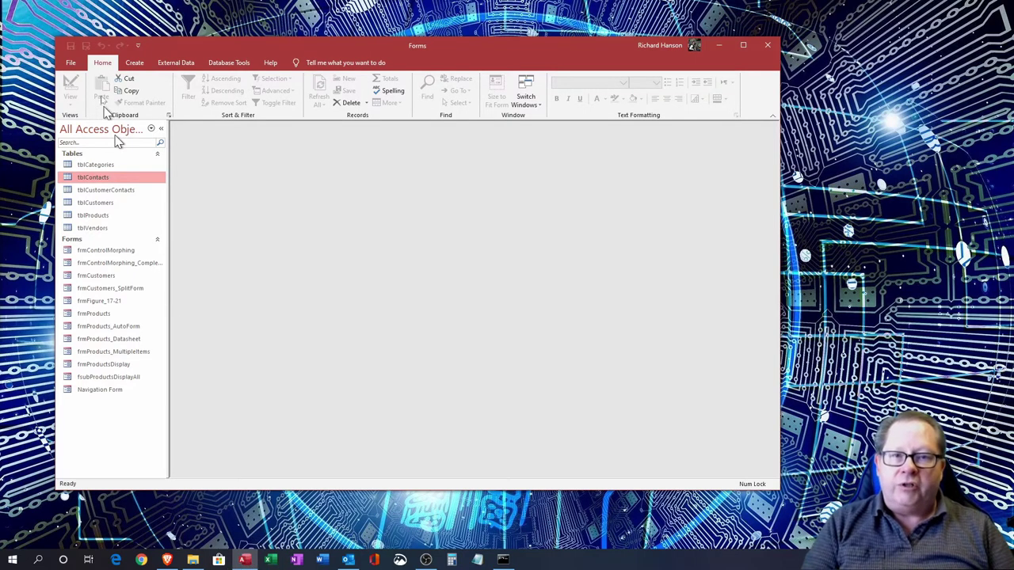
- Open the frmProducts form and bring up the Home tab's form view choices
click(134, 63)
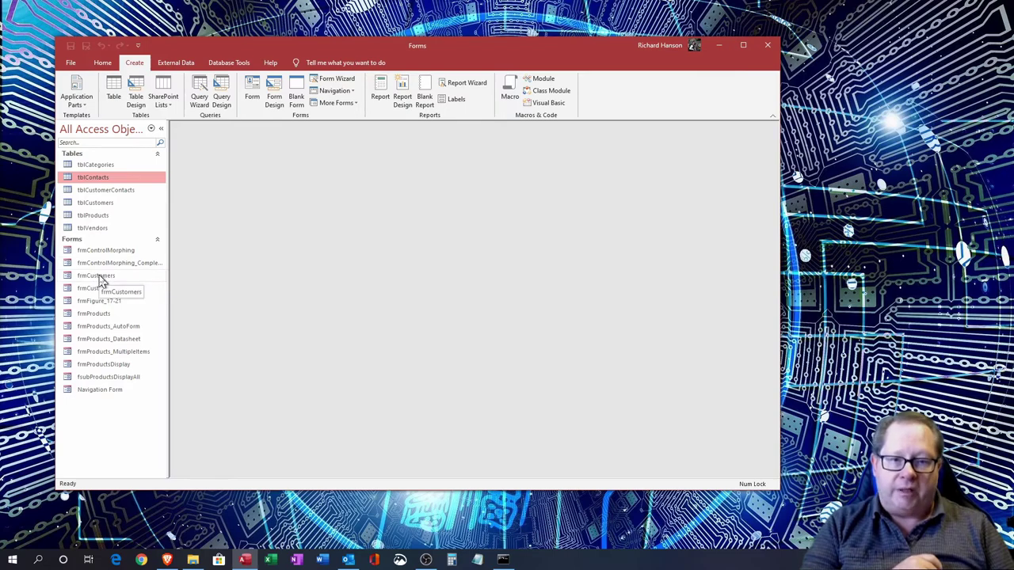
double_click(89, 314)
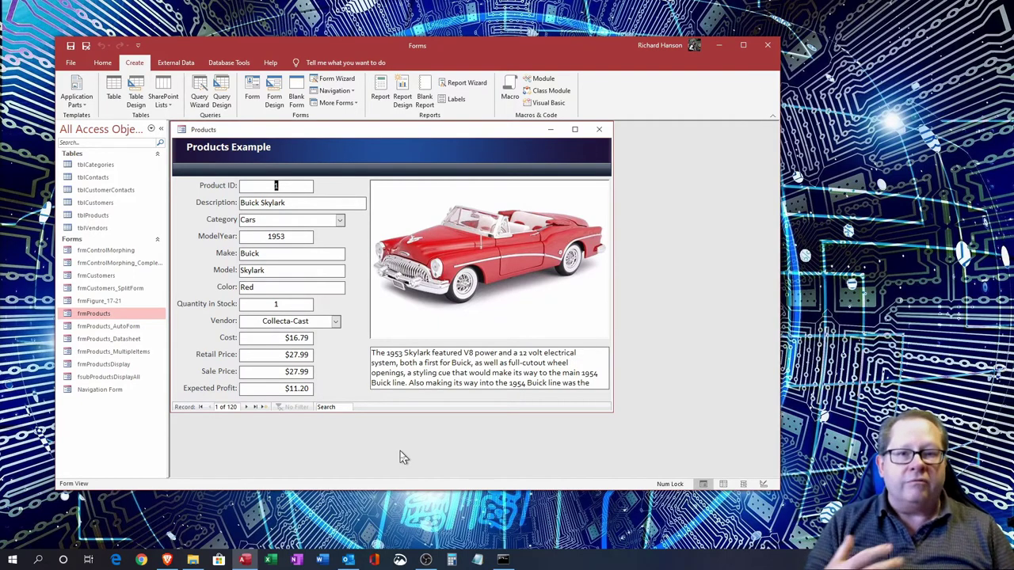
click(102, 63)
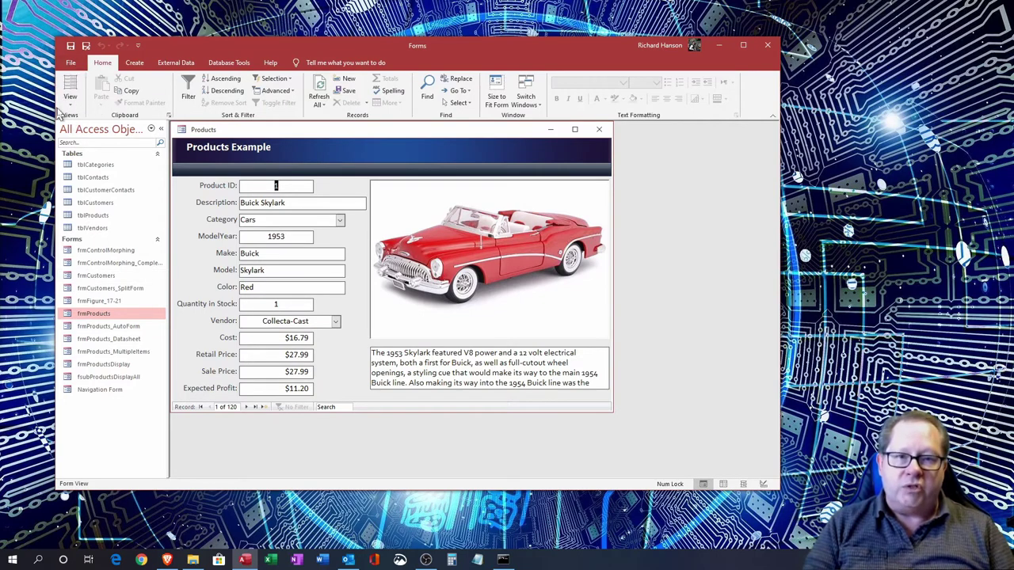
click(70, 102)
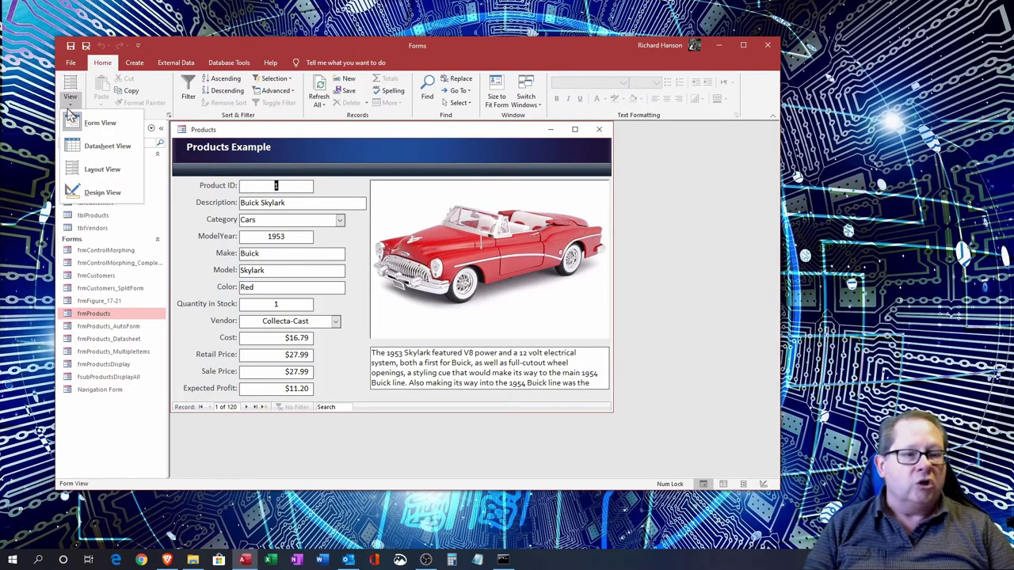
- Show frmProducts as a datasheet and select record 5's Cost and Sale Price cells
click(109, 148)
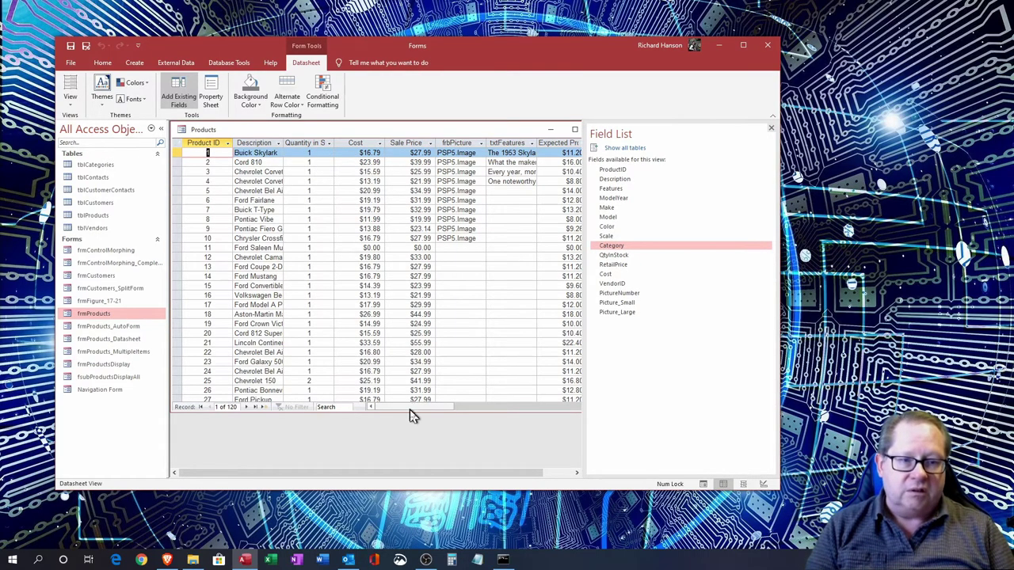
mouse_move(410, 411)
mouse_down()
mouse_move(525, 421)
mouse_move(407, 416)
mouse_up()
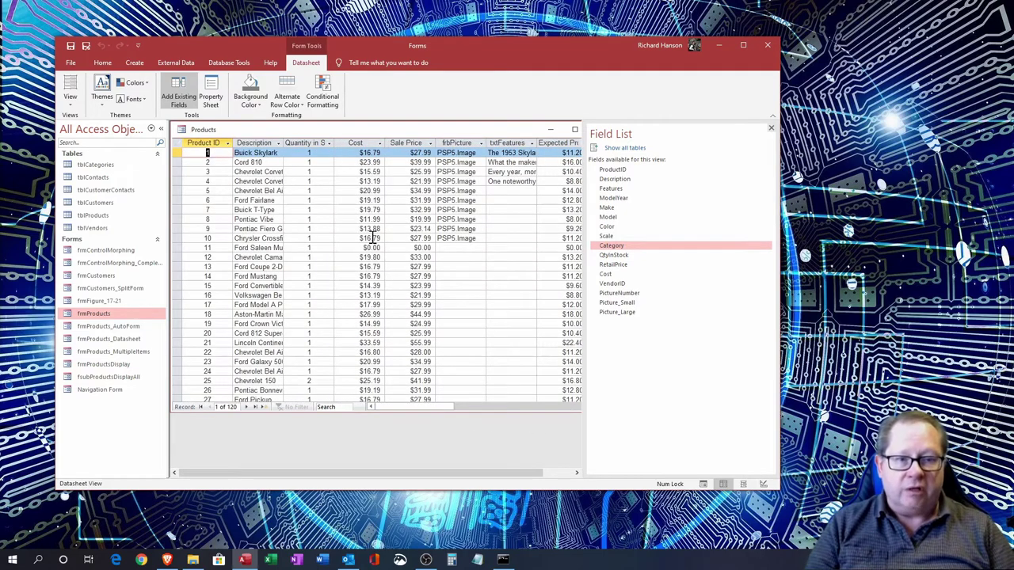
click(312, 190)
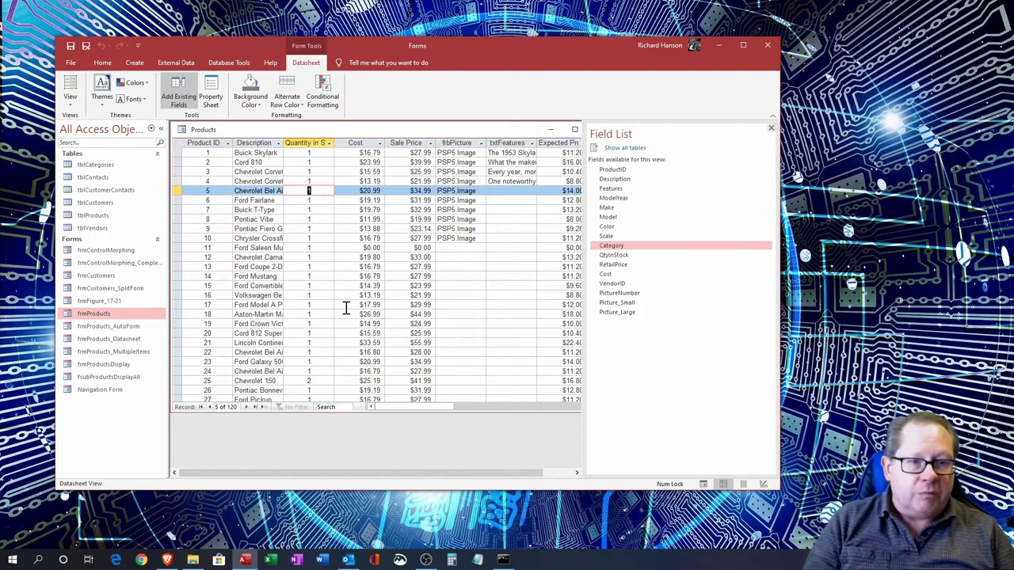
drag(351, 190, 400, 191)
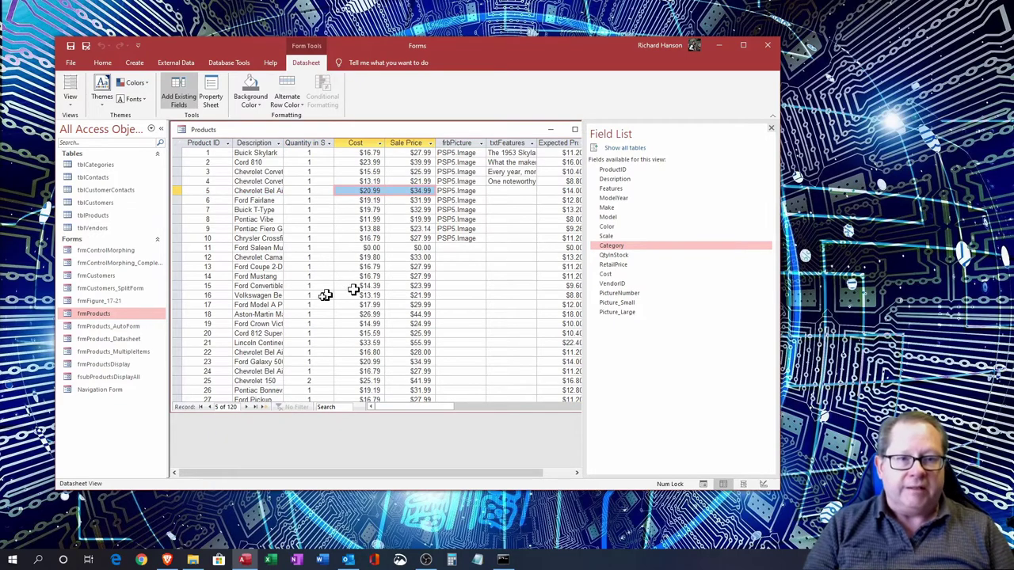
scroll(326, 285, down, 7)
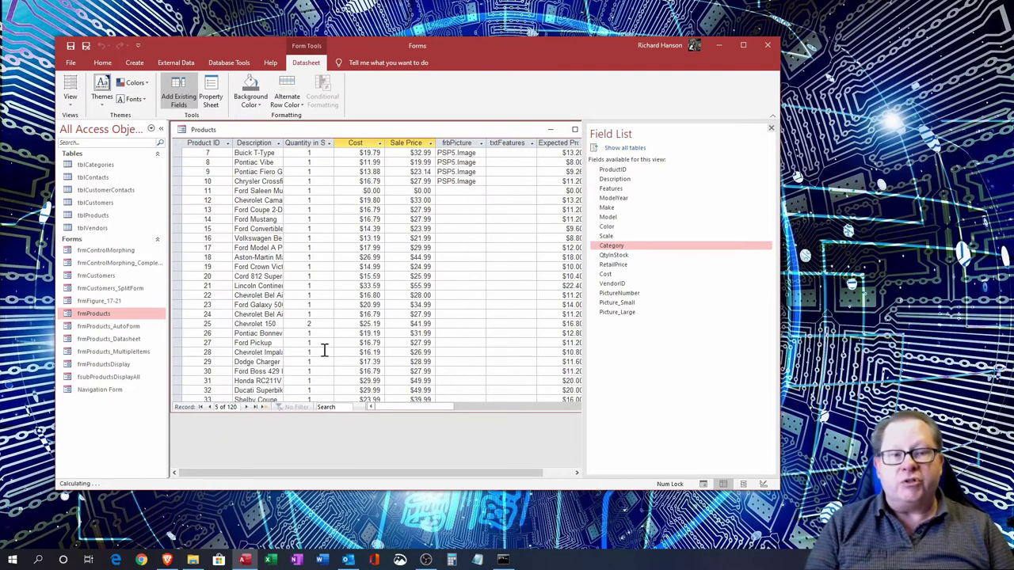
scroll(326, 284, up, 7)
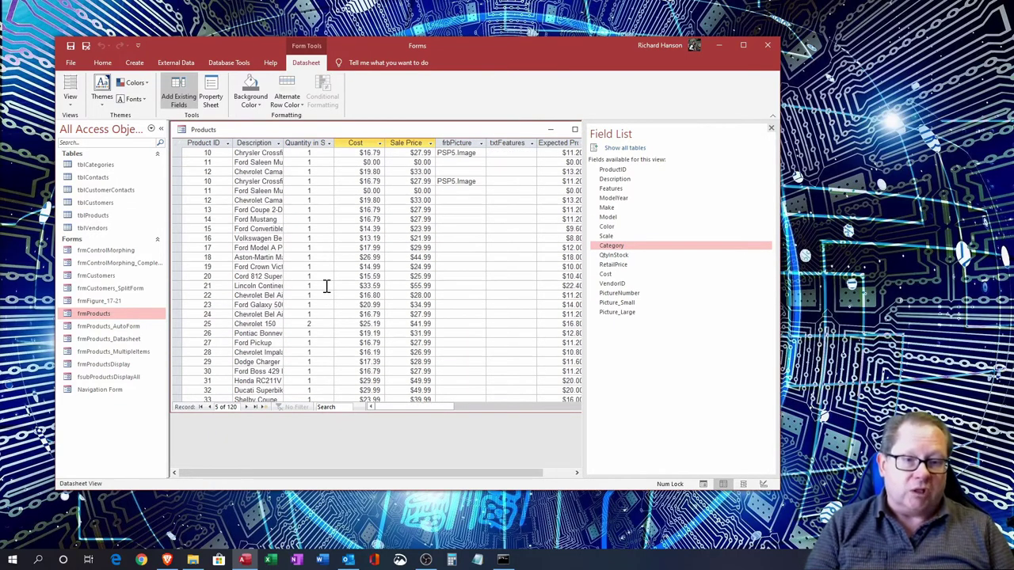
- Return frmProducts to Form View and step forward to record 8, the Pontiac Vibe
click(71, 97)
click(95, 123)
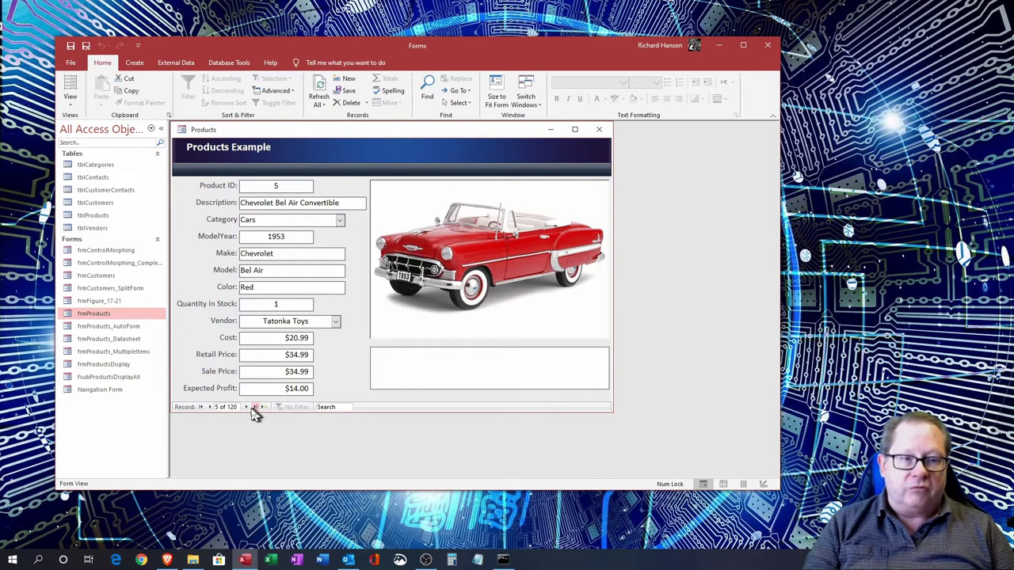
drag(247, 412, 211, 412)
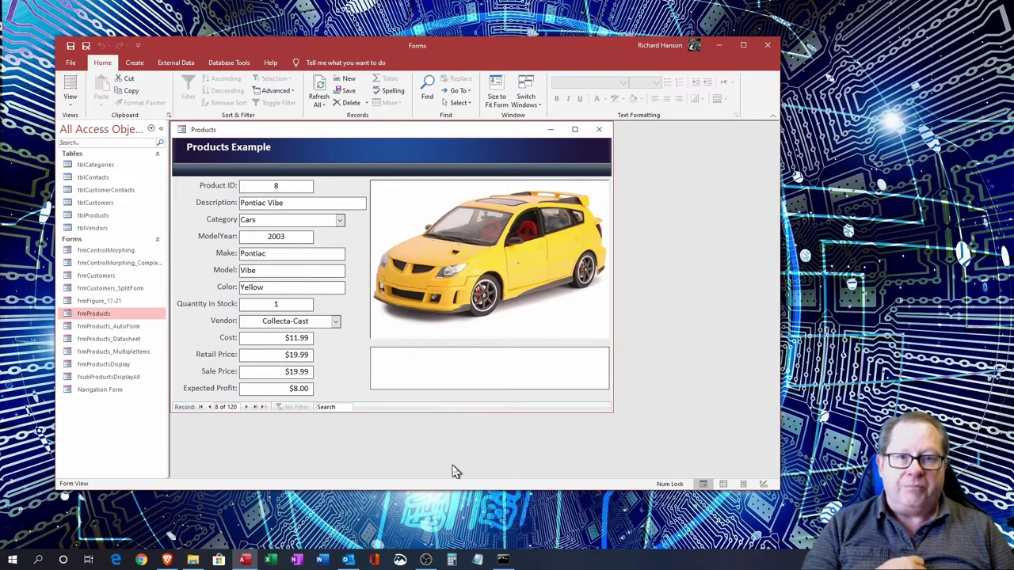
click(71, 99)
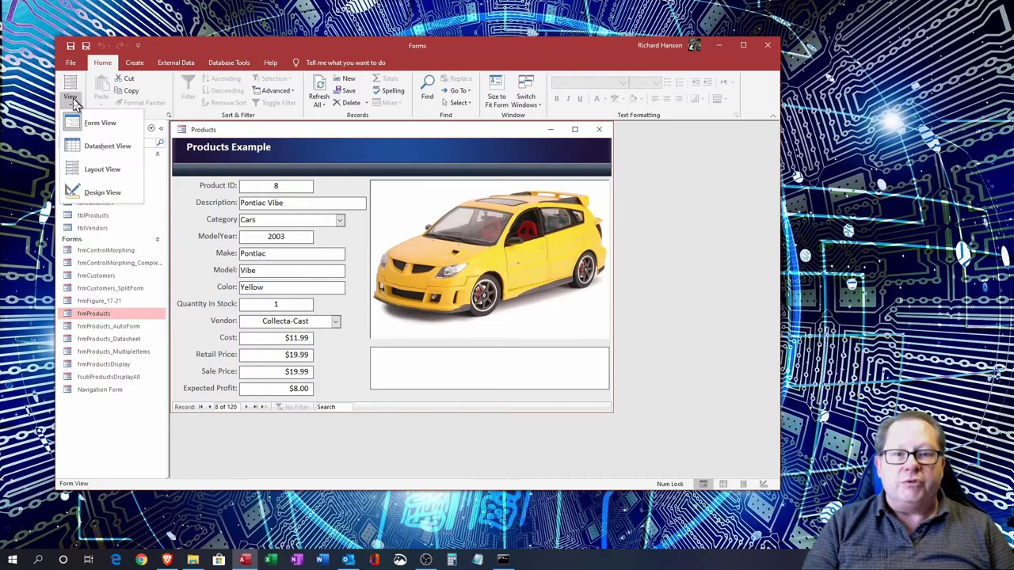
- Switch frmProducts to Layout View with the Property Sheet showing the Product ID label
click(102, 170)
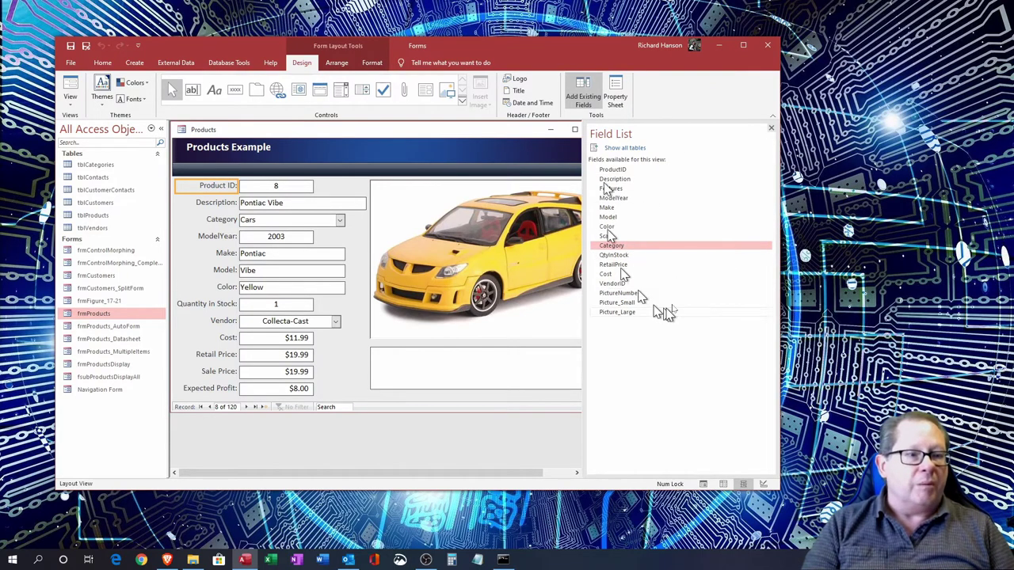
click(615, 94)
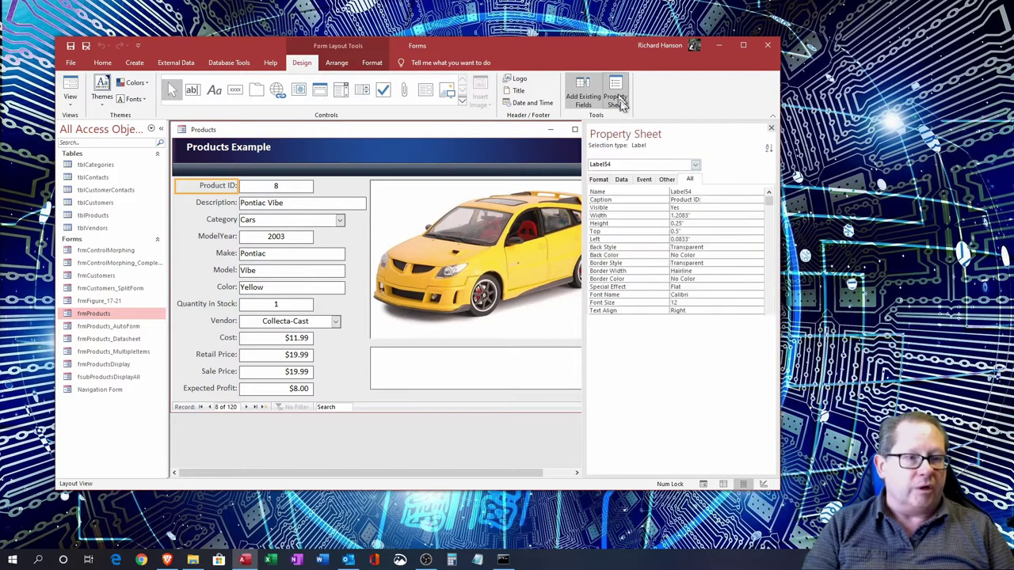
click(588, 95)
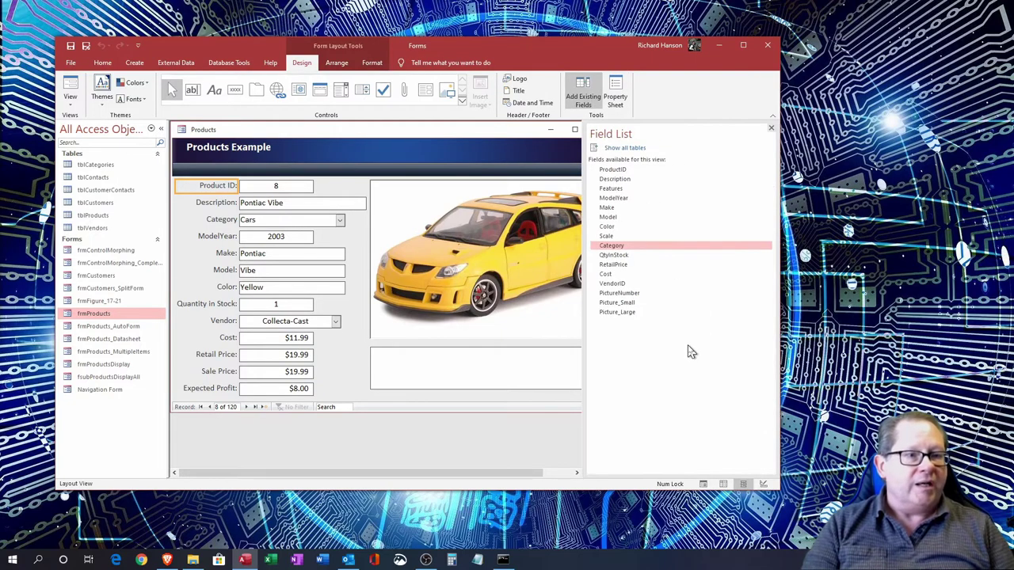
click(615, 95)
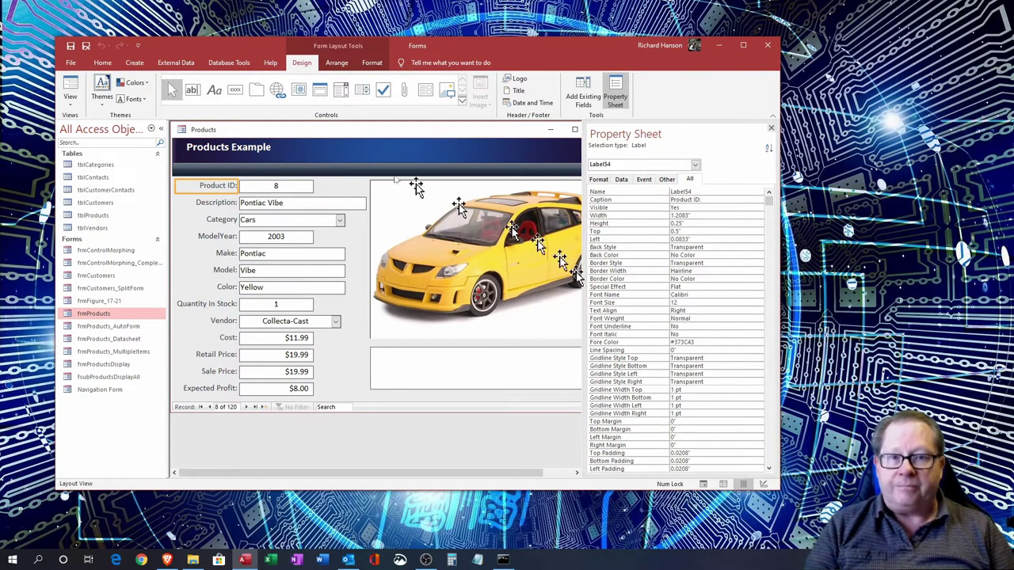
click(70, 91)
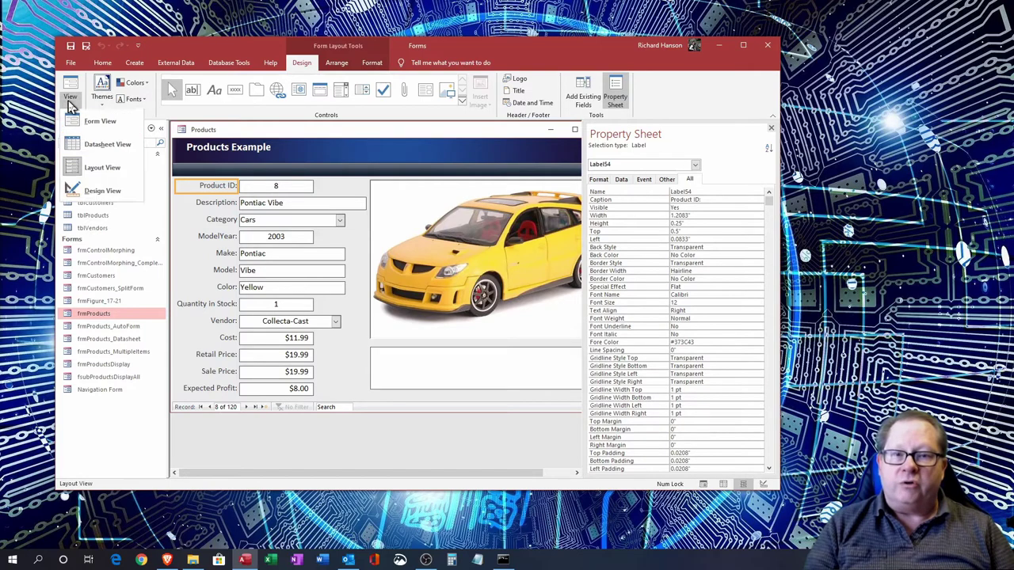
- View frmProducts in Design View, then close the Property Sheet and the form
click(89, 193)
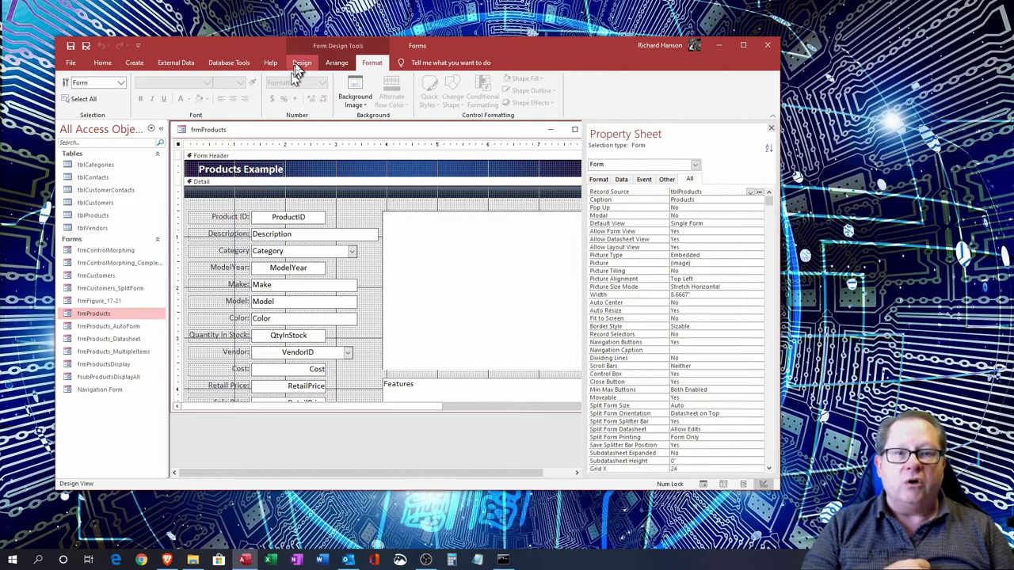
click(134, 64)
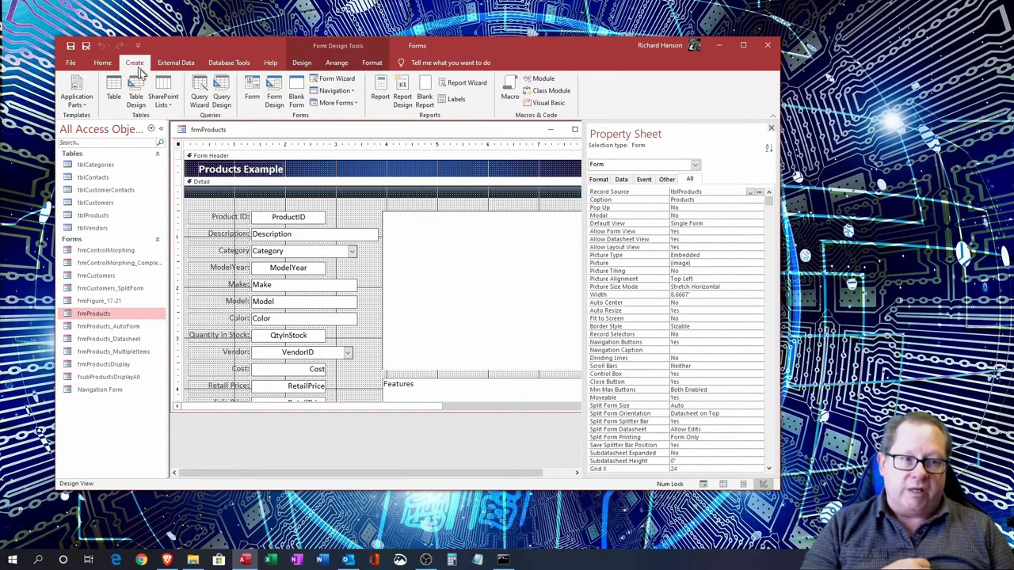
click(771, 129)
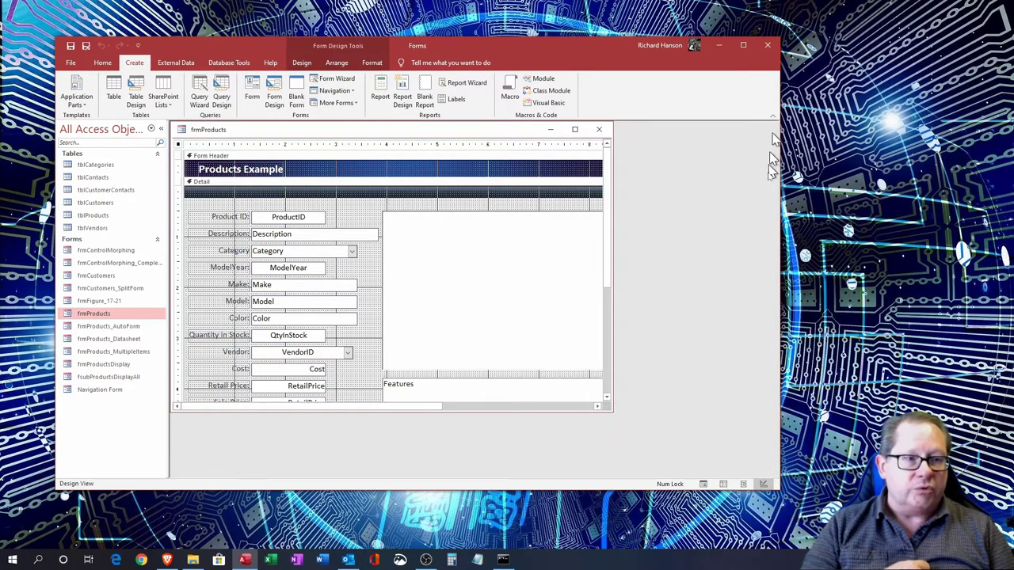
click(604, 129)
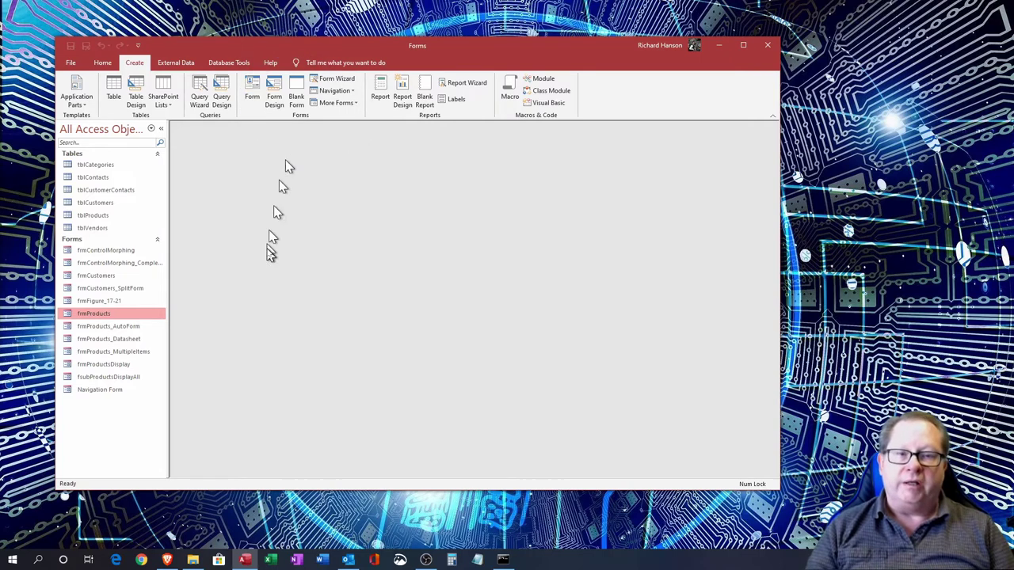
- Create a quick form from tblContacts and browse forward four records, then back to record 2
click(89, 178)
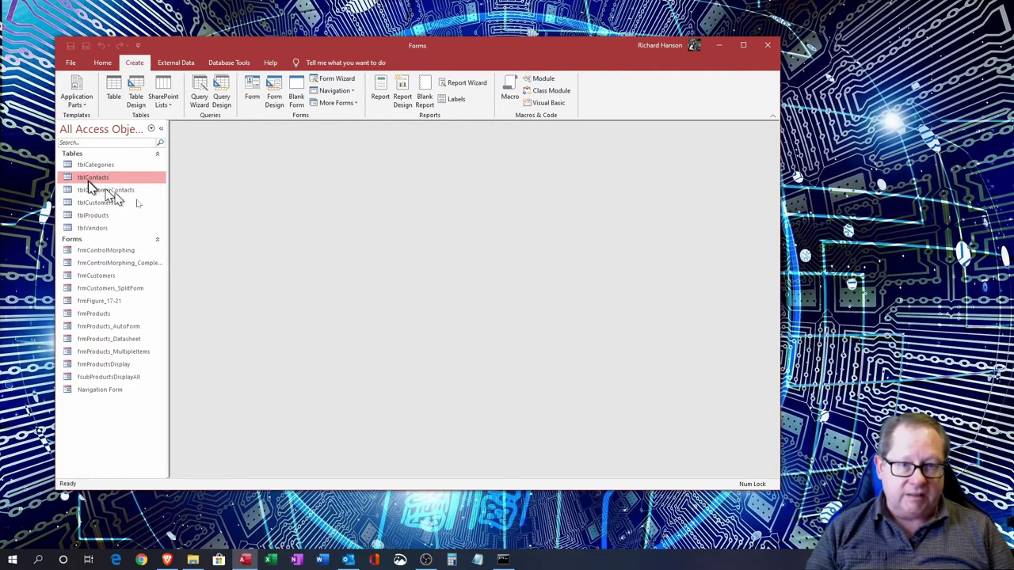
click(252, 92)
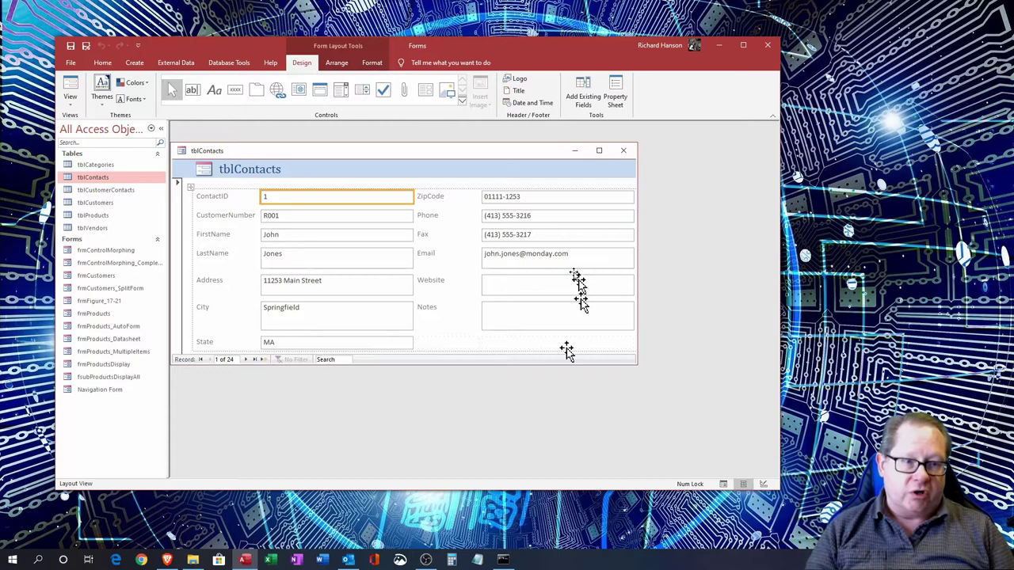
click(250, 360)
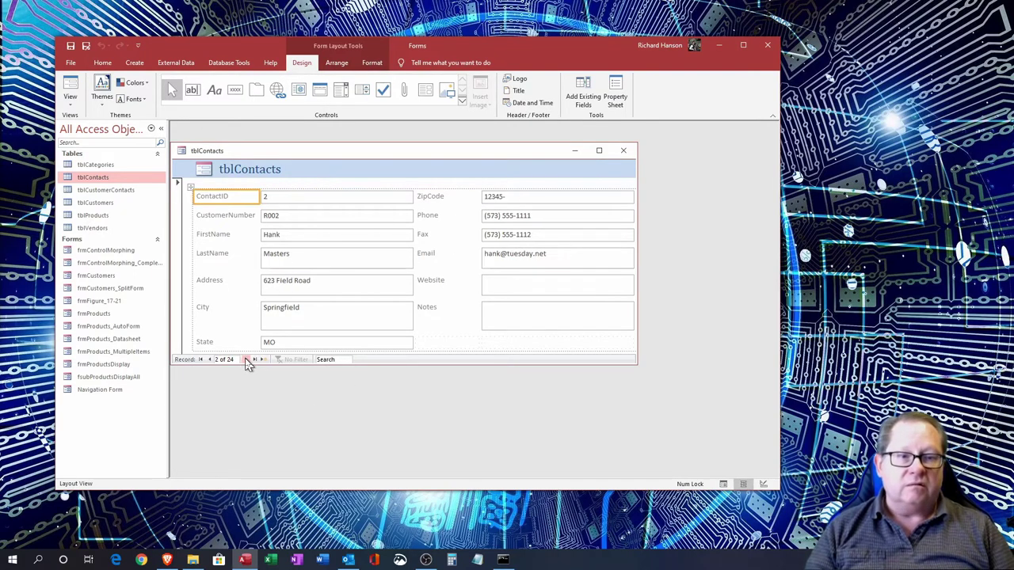
click(248, 360)
click(248, 359)
click(248, 360)
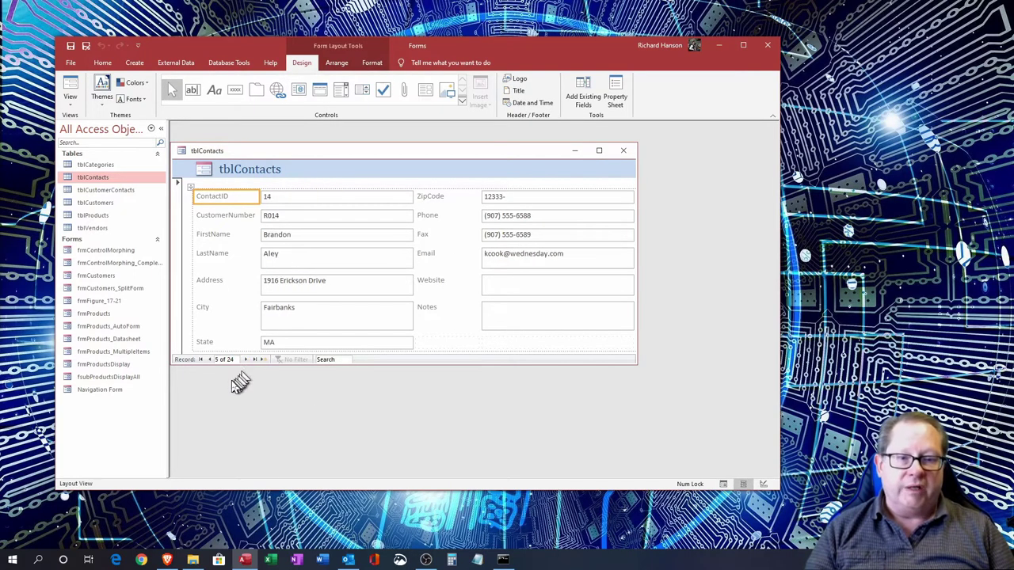
click(210, 359)
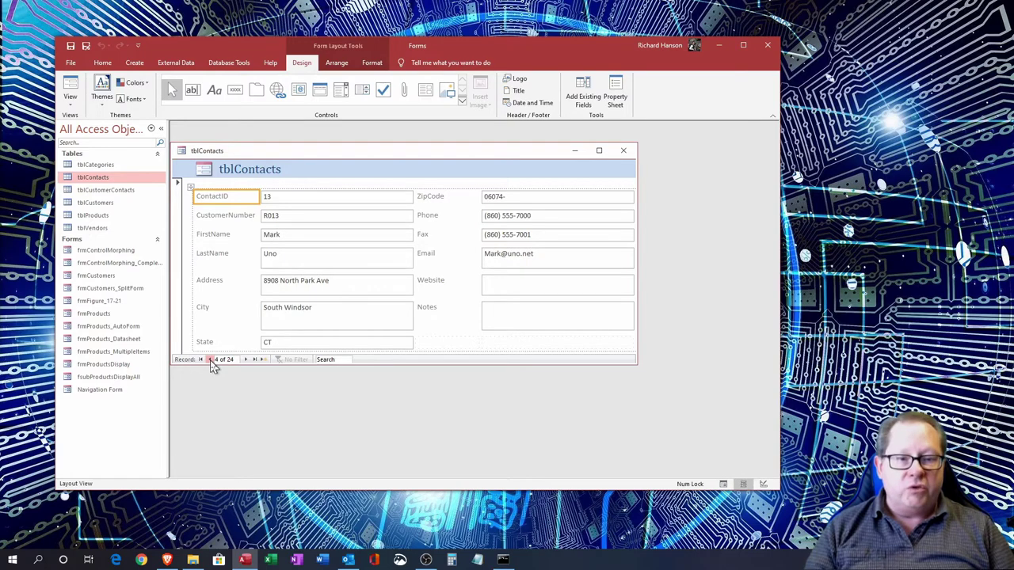
click(210, 360)
click(210, 359)
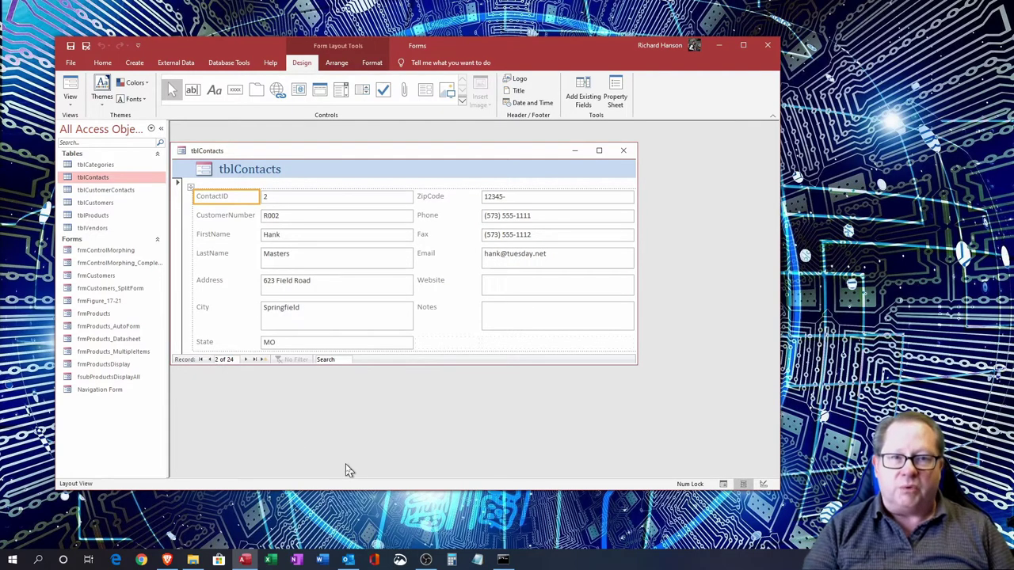
- Close the auto-generated tblContacts form, answering No to saving it
click(136, 65)
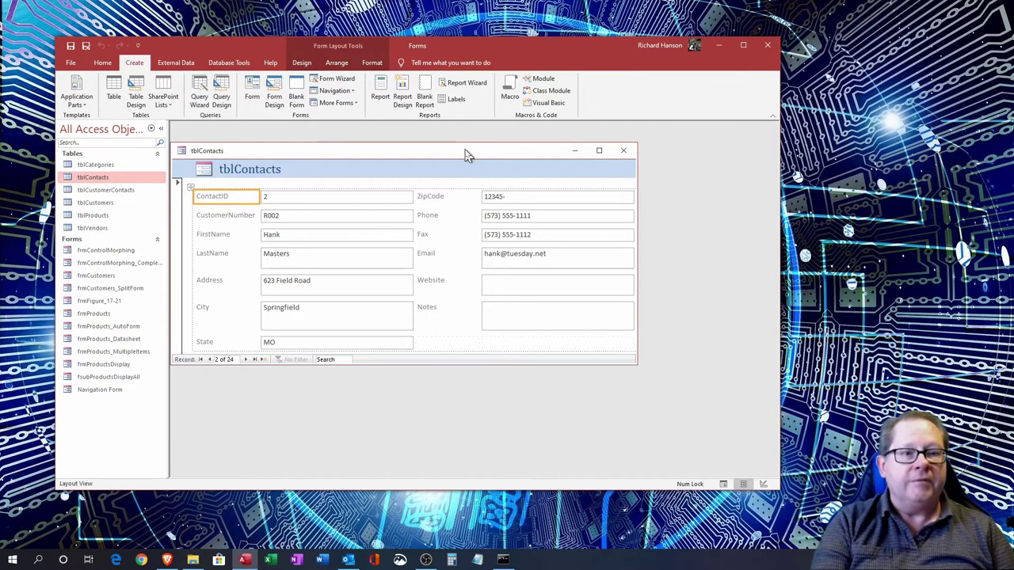
drag(468, 154, 479, 142)
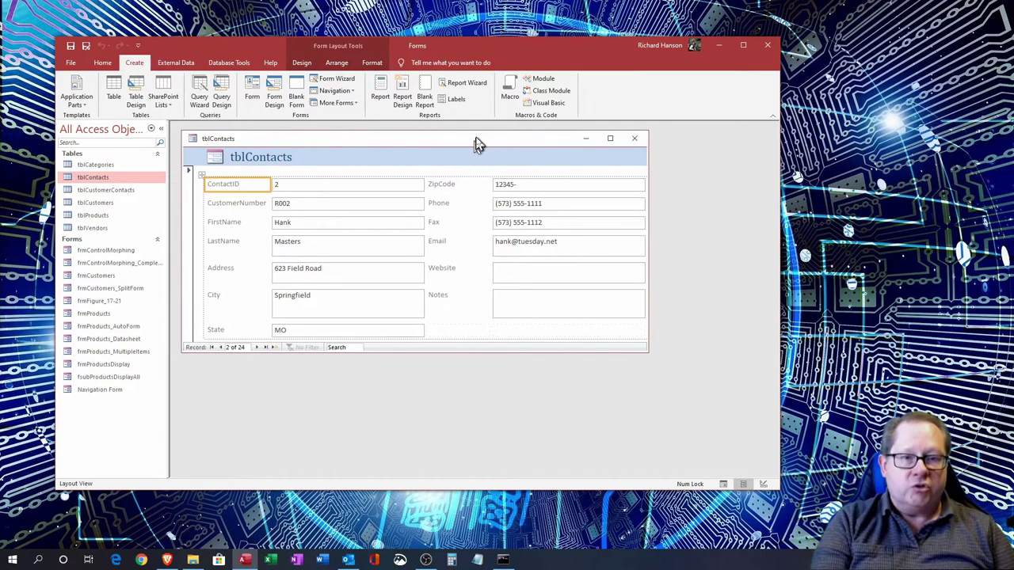
click(634, 141)
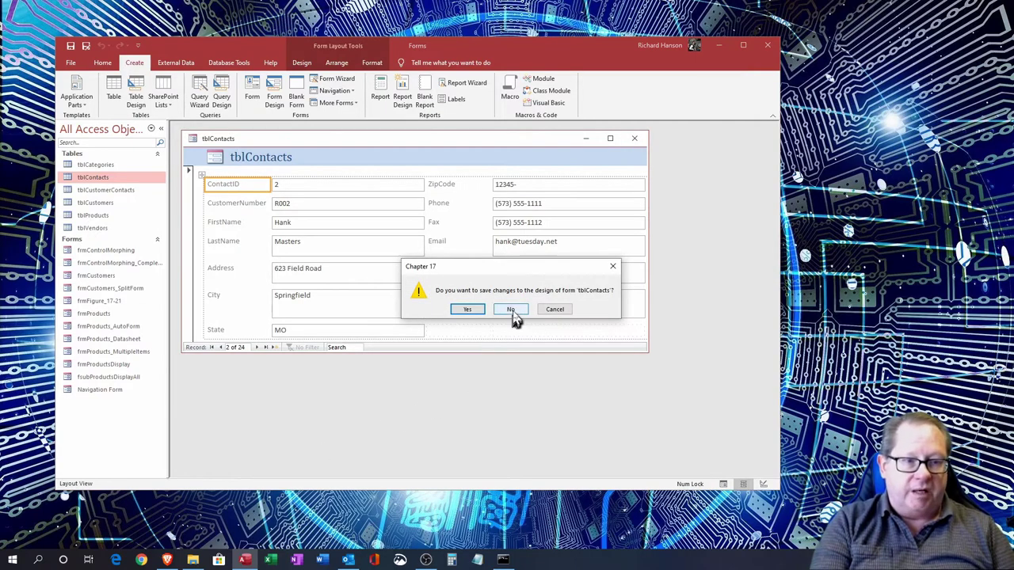
click(511, 309)
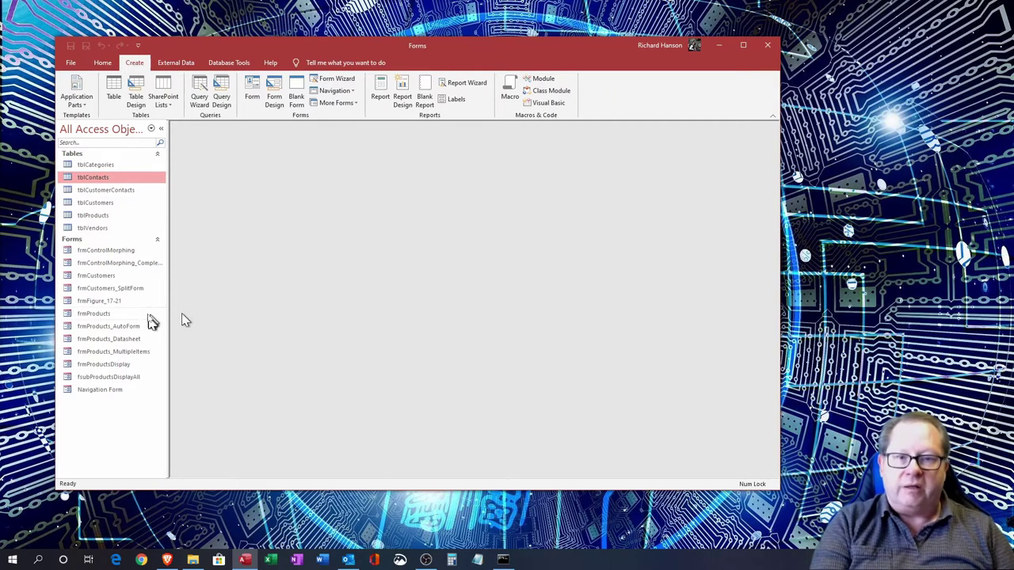
- Select tblCustomers and create a new empty Form1 with Form Design
click(107, 204)
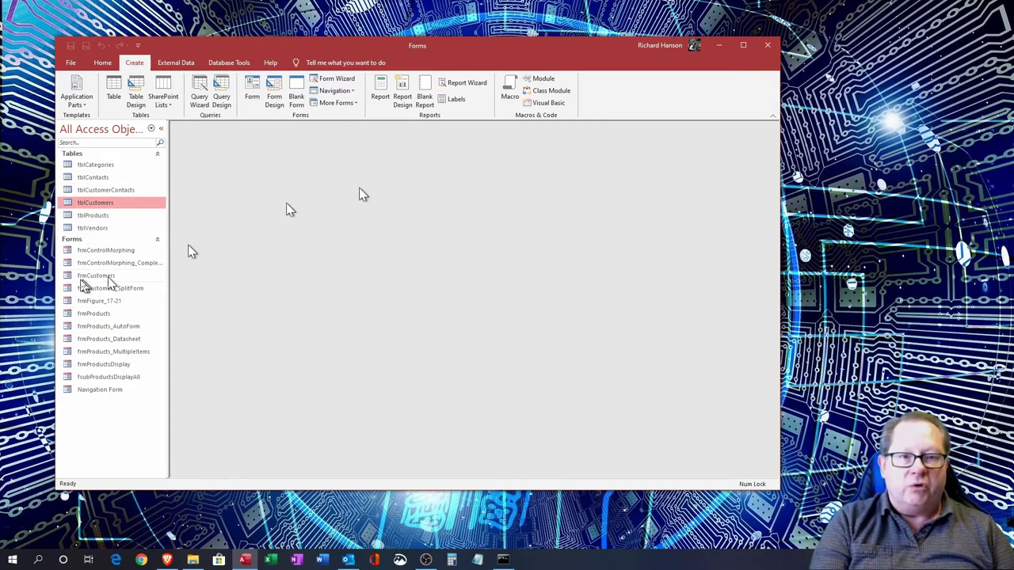
click(276, 94)
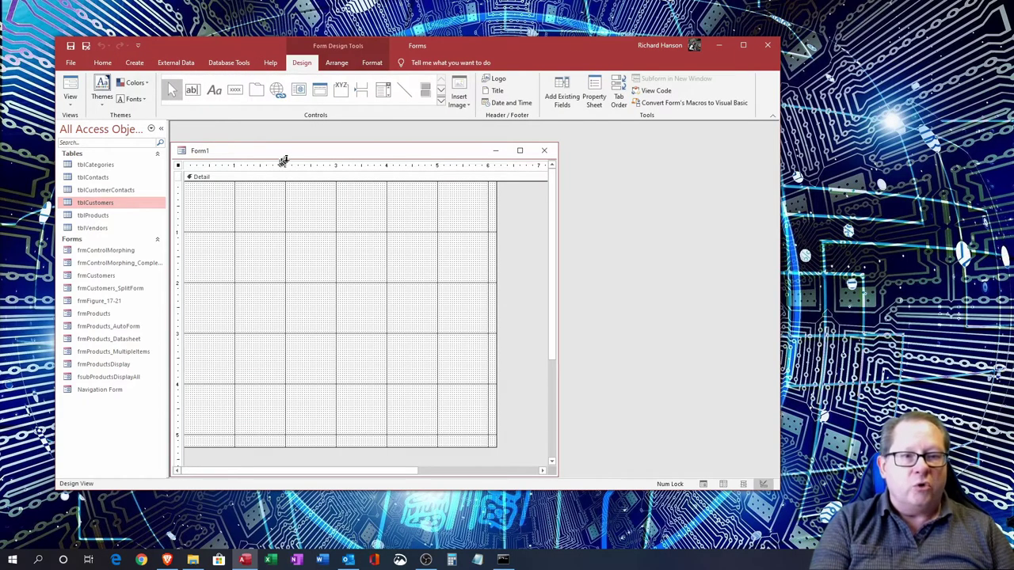
drag(288, 157, 289, 137)
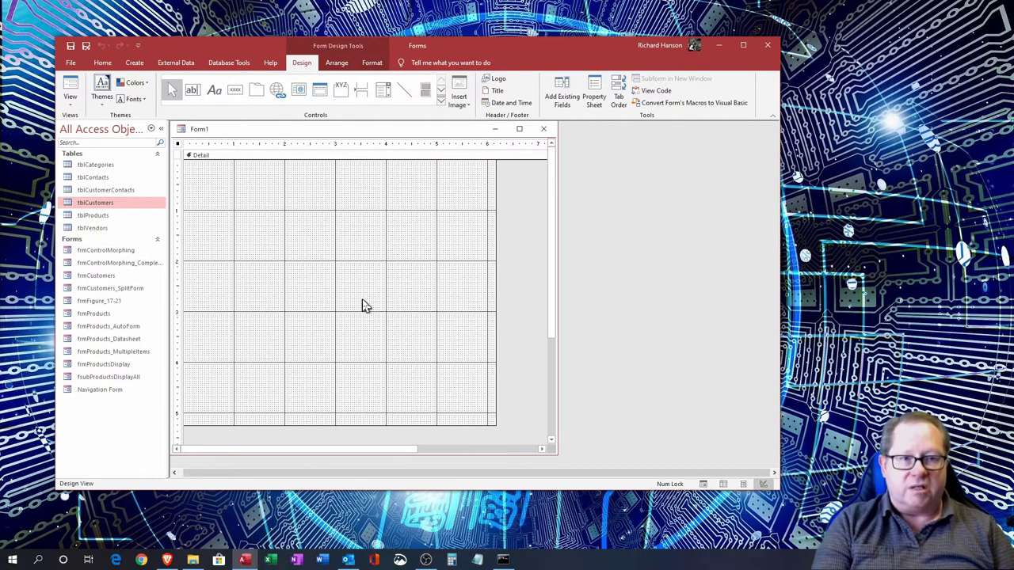
- Close Form1, create a Blank Form, switch it to Design View, and close it
click(548, 132)
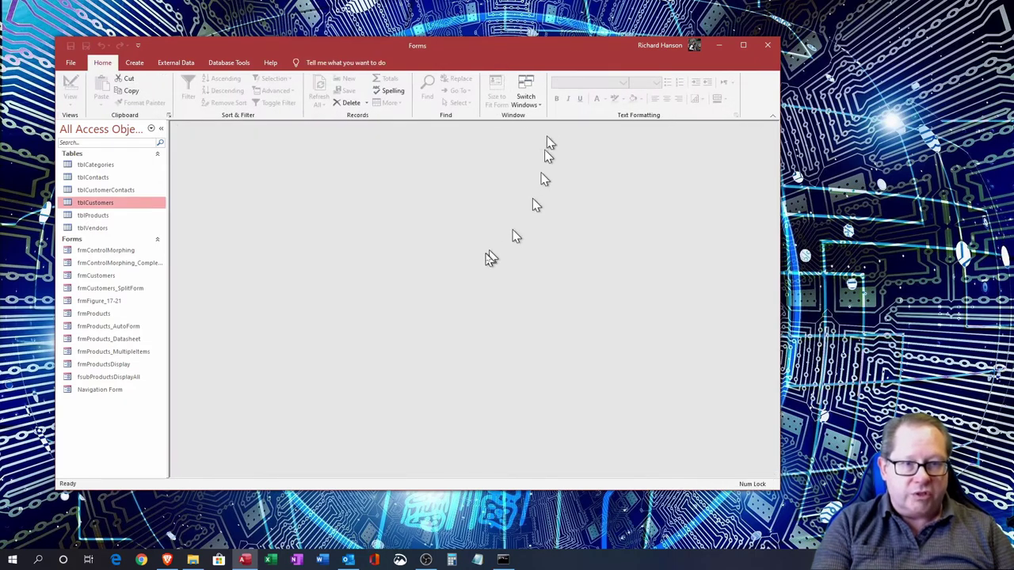
click(137, 63)
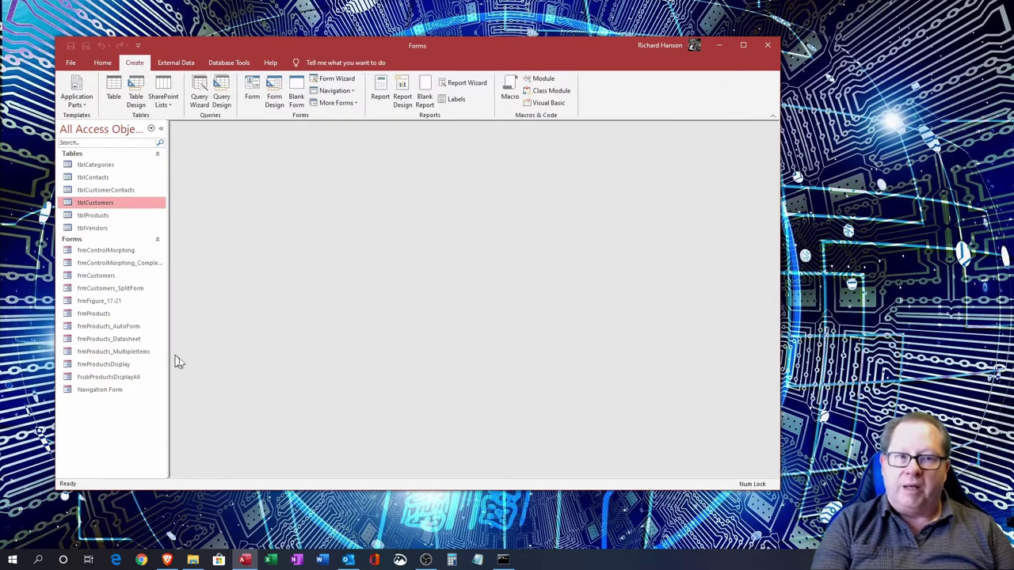
click(296, 91)
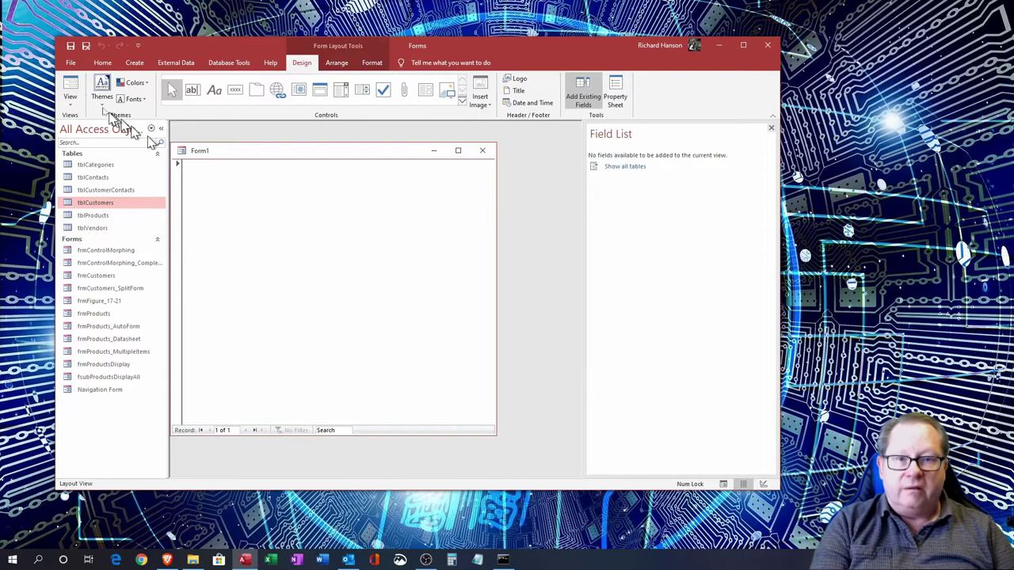
click(73, 101)
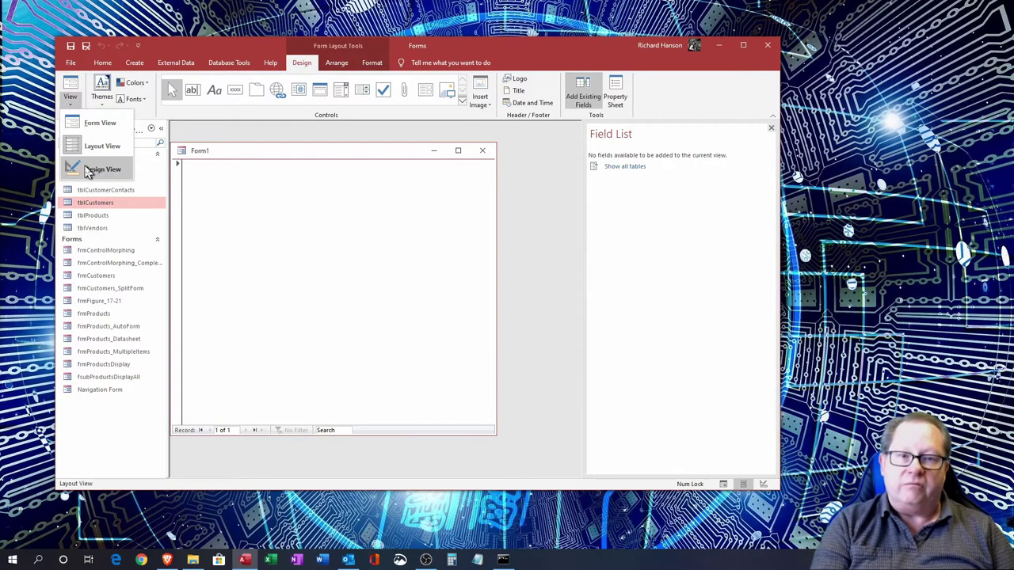
click(101, 169)
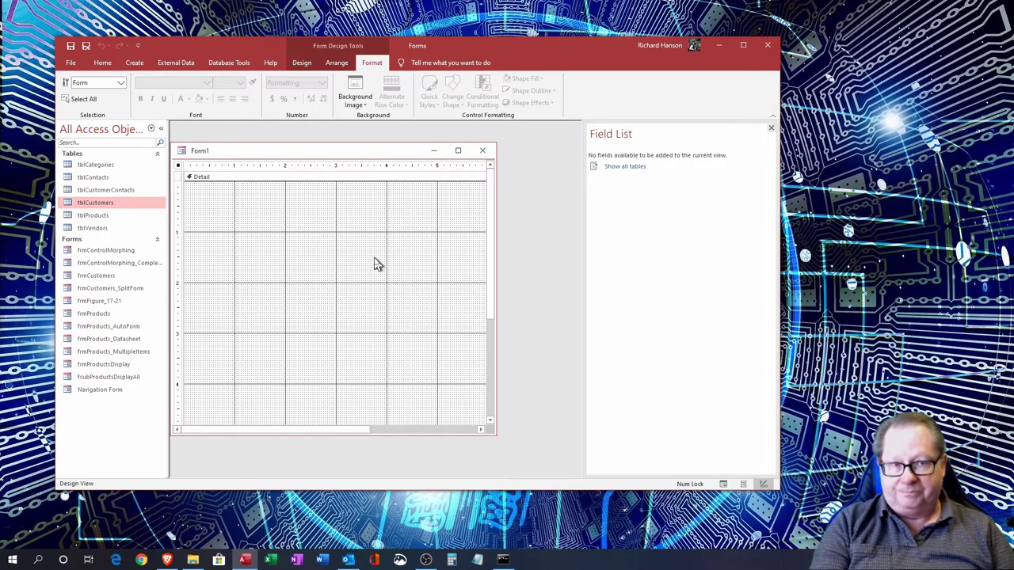
click(481, 150)
click(133, 63)
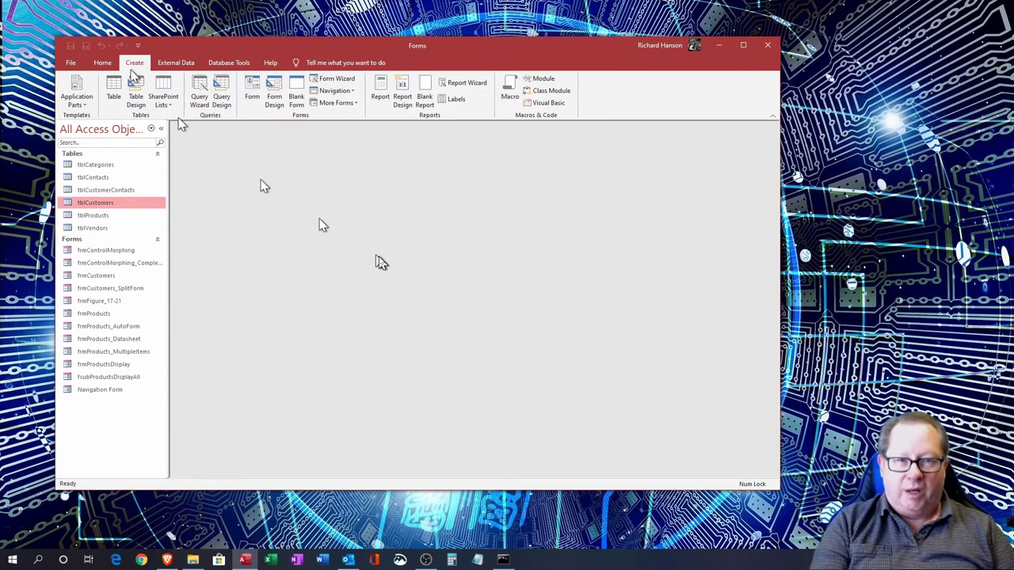
- Launch the Form Wizard on tblCustomers, add all fields, then remove CustomerID
click(339, 82)
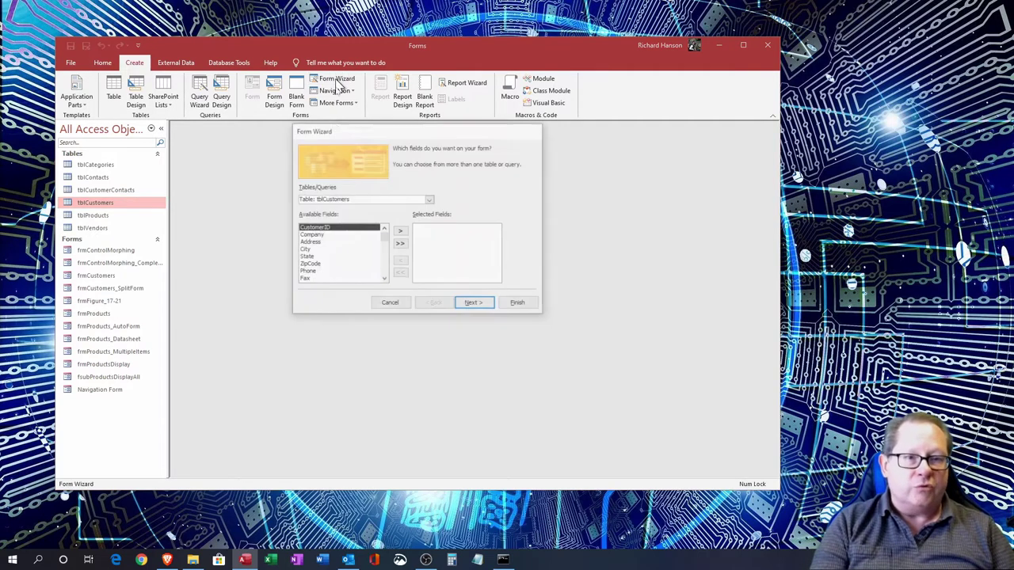
drag(385, 137, 305, 153)
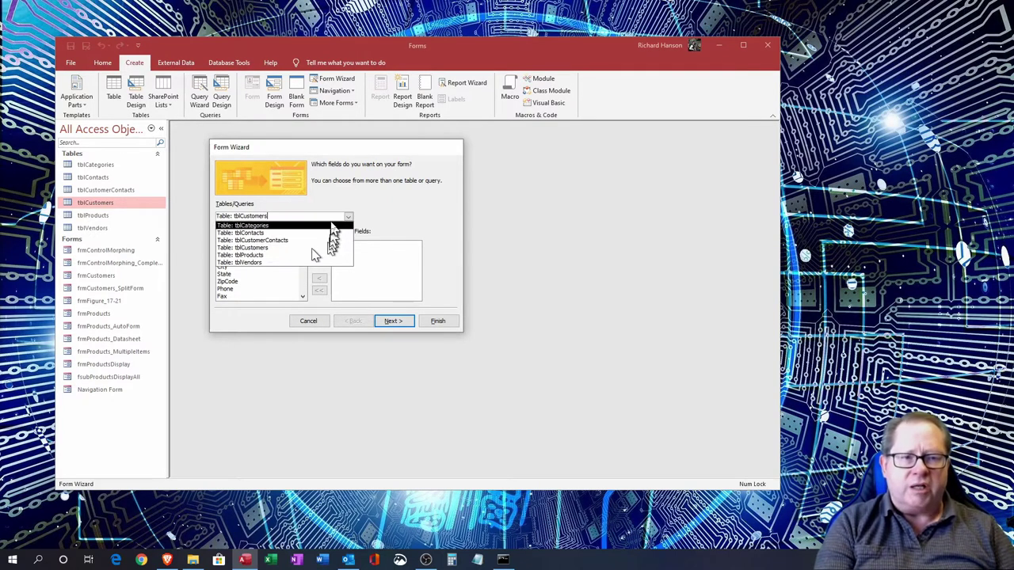
click(317, 248)
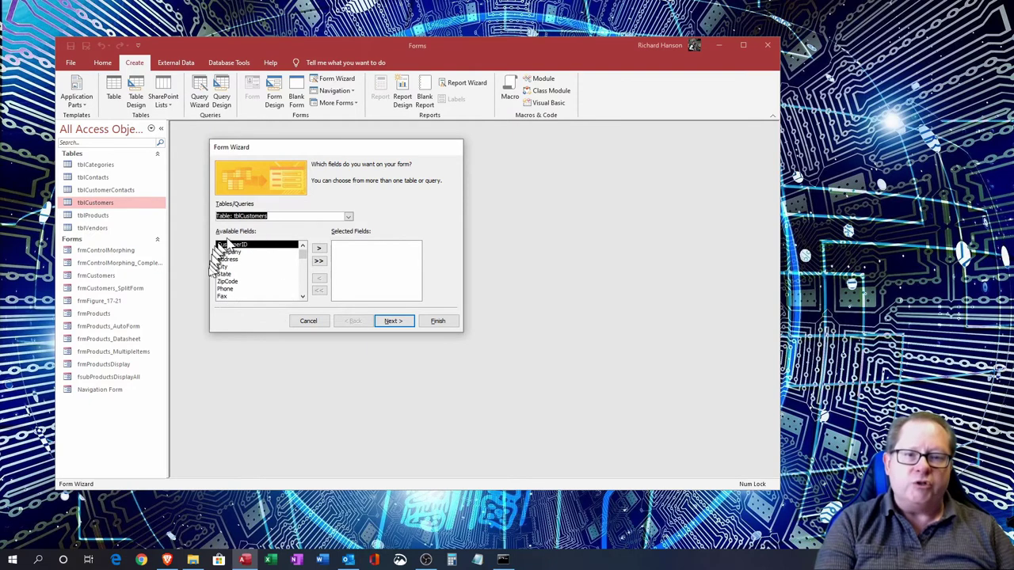
click(319, 260)
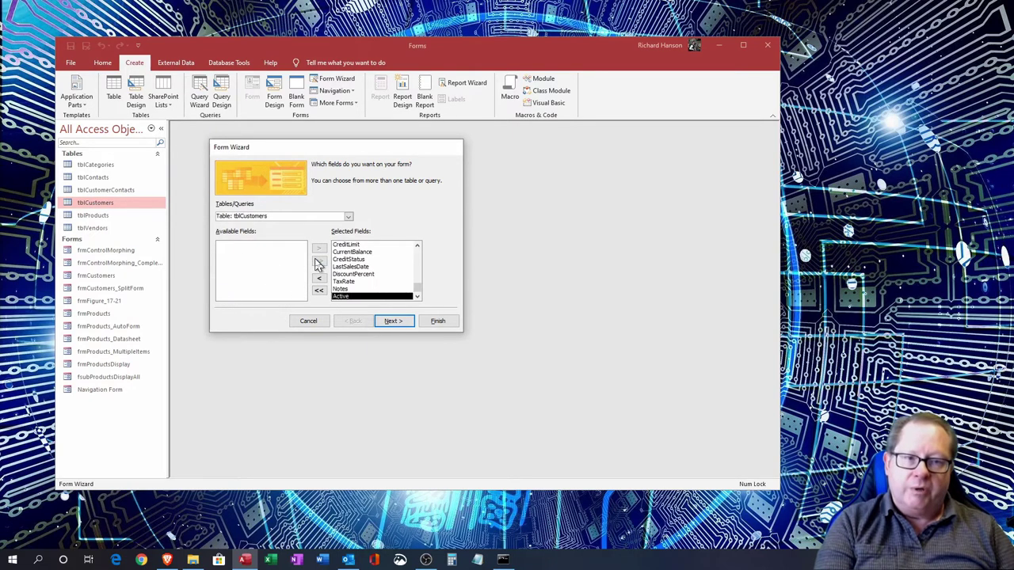
click(418, 288)
click(417, 253)
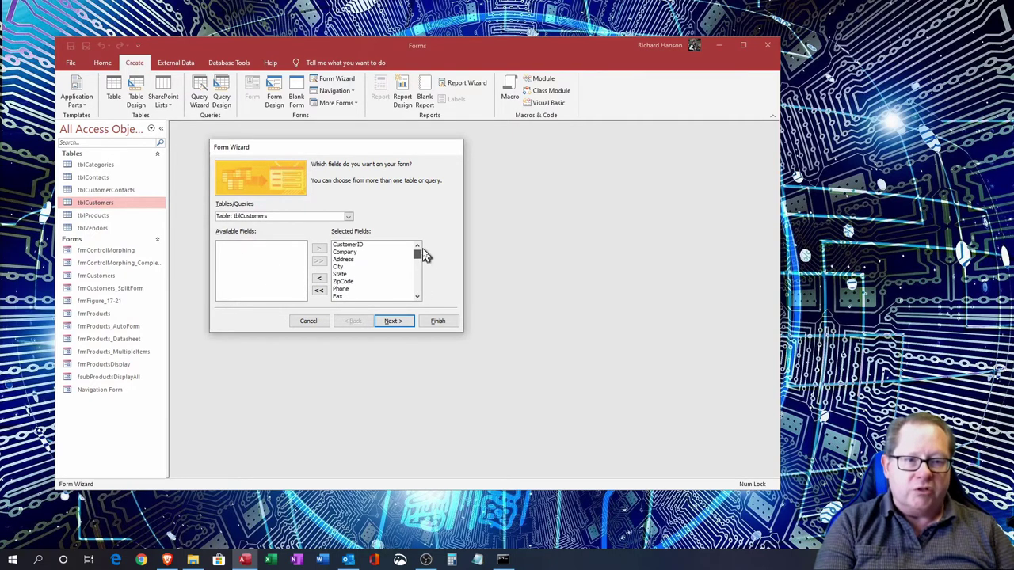
click(368, 245)
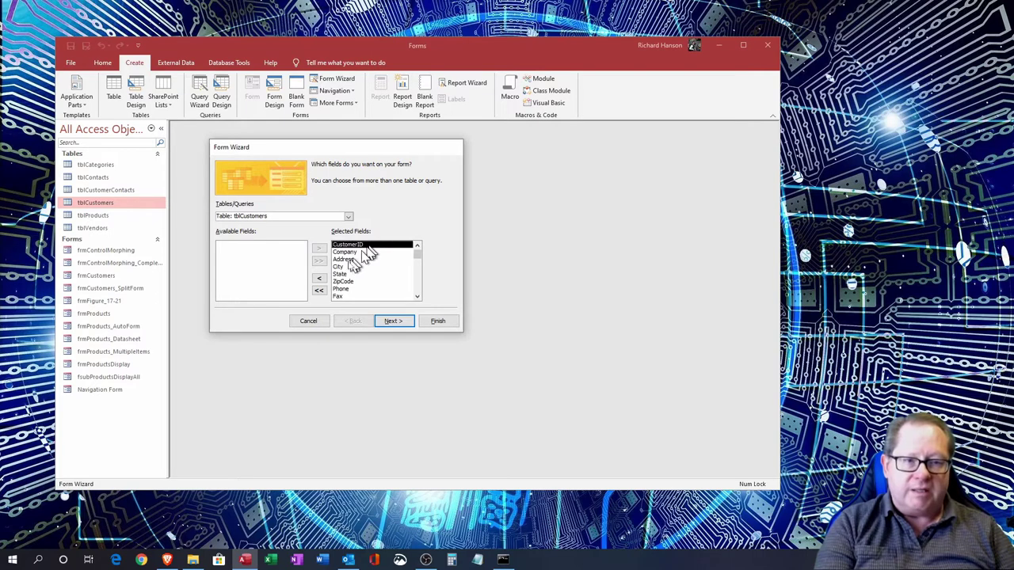
click(318, 278)
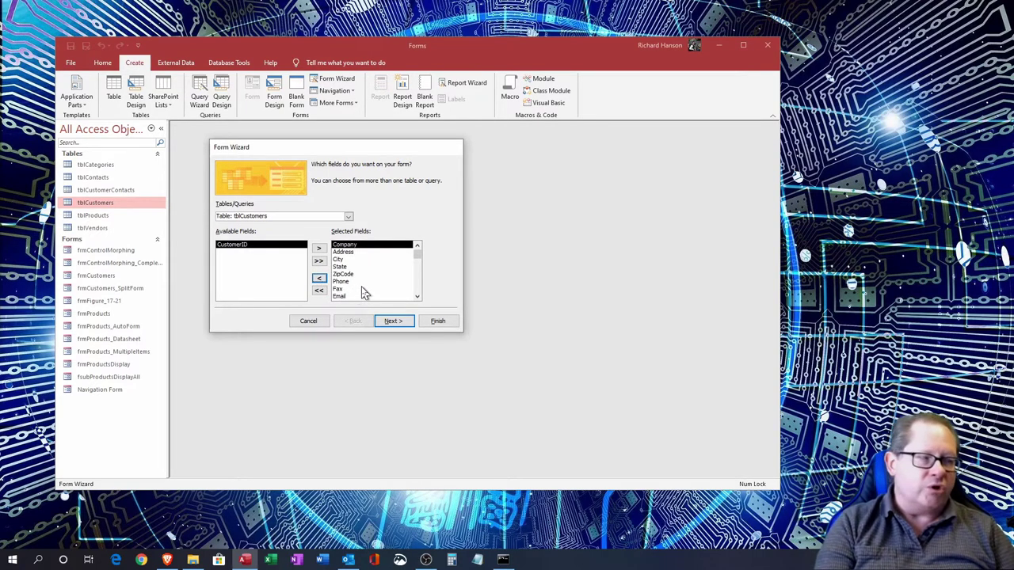
scroll(380, 285, down, 4)
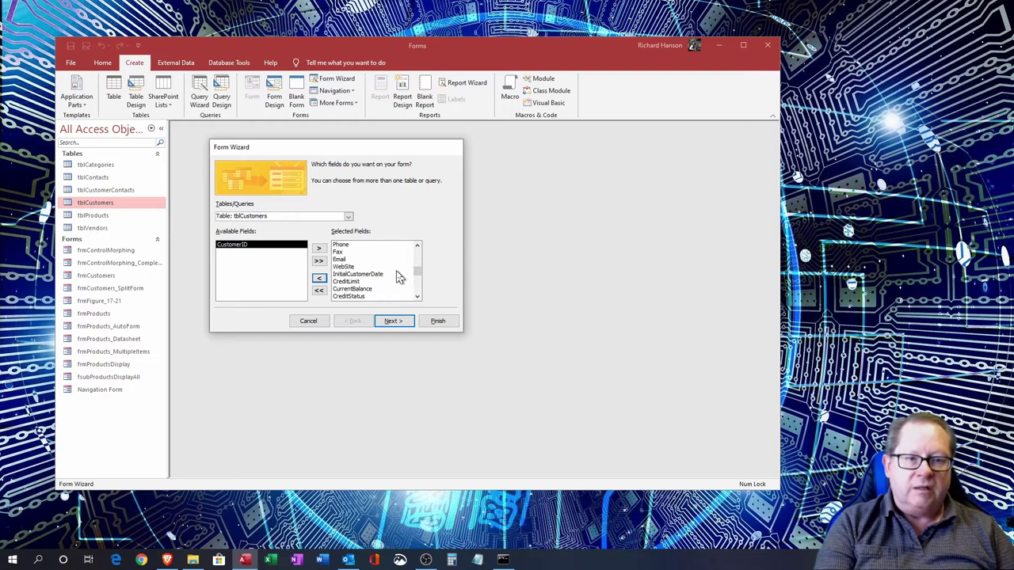
scroll(400, 276, down, 1)
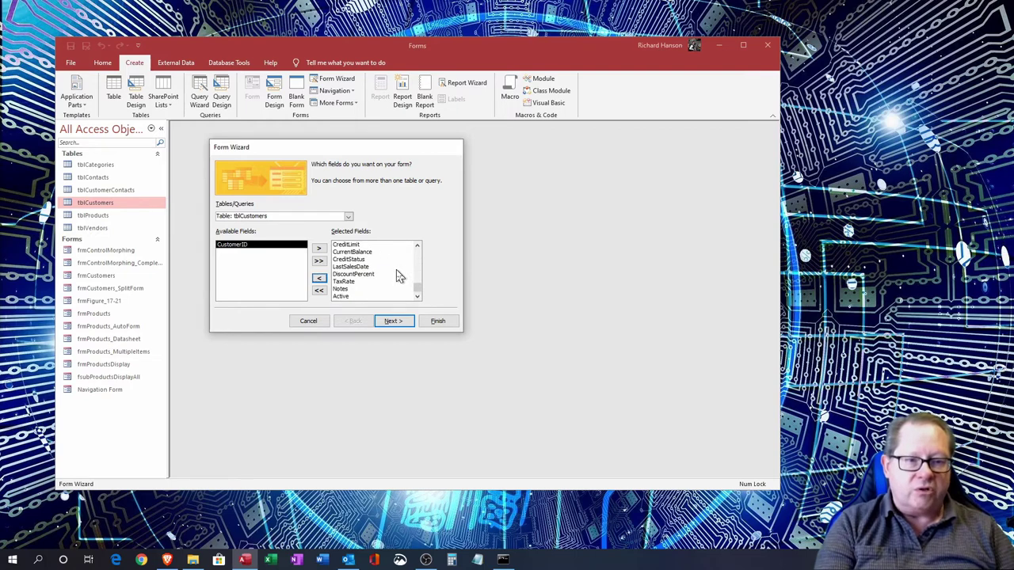
- Advance to the layout step and preview the Tabular, then Datasheet layouts
click(390, 321)
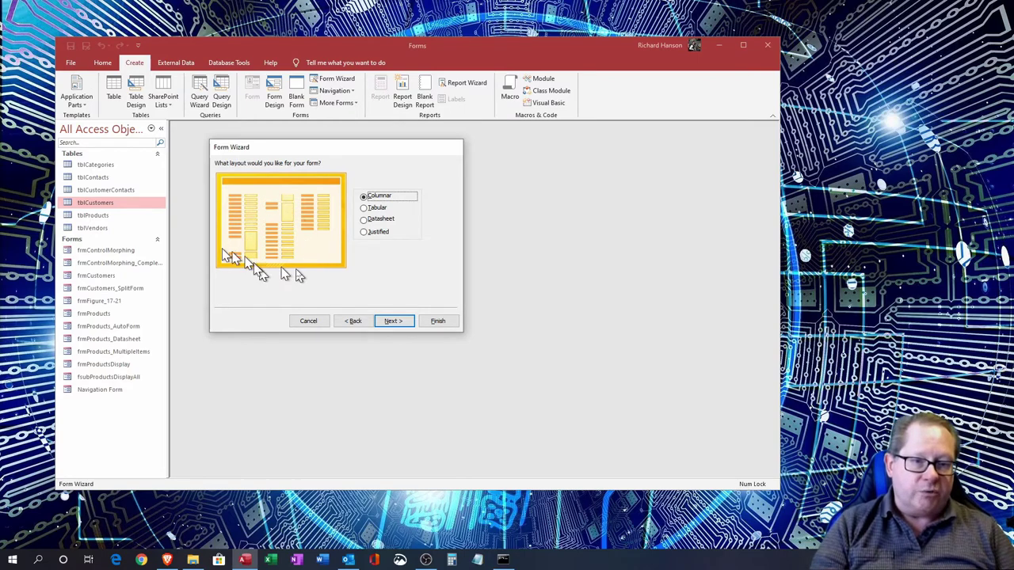
click(366, 208)
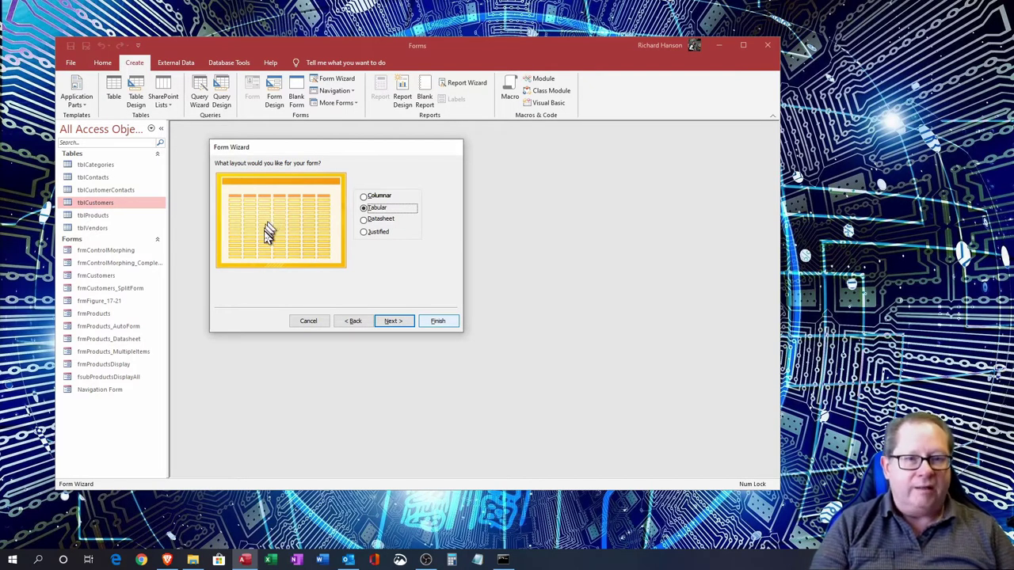
click(365, 219)
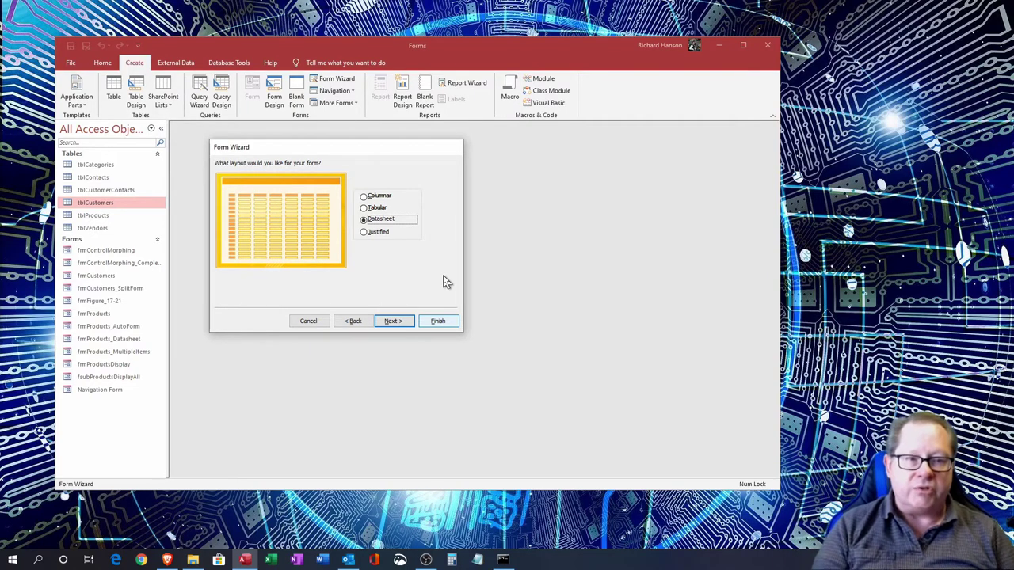
- Preview the Tabular and Justified layouts, then choose Columnar
click(372, 208)
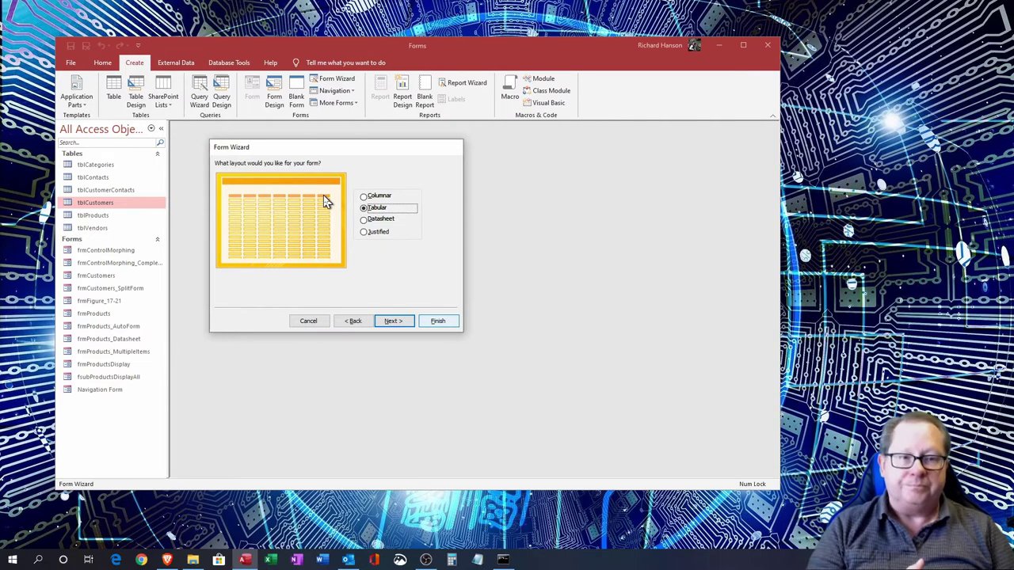
click(365, 233)
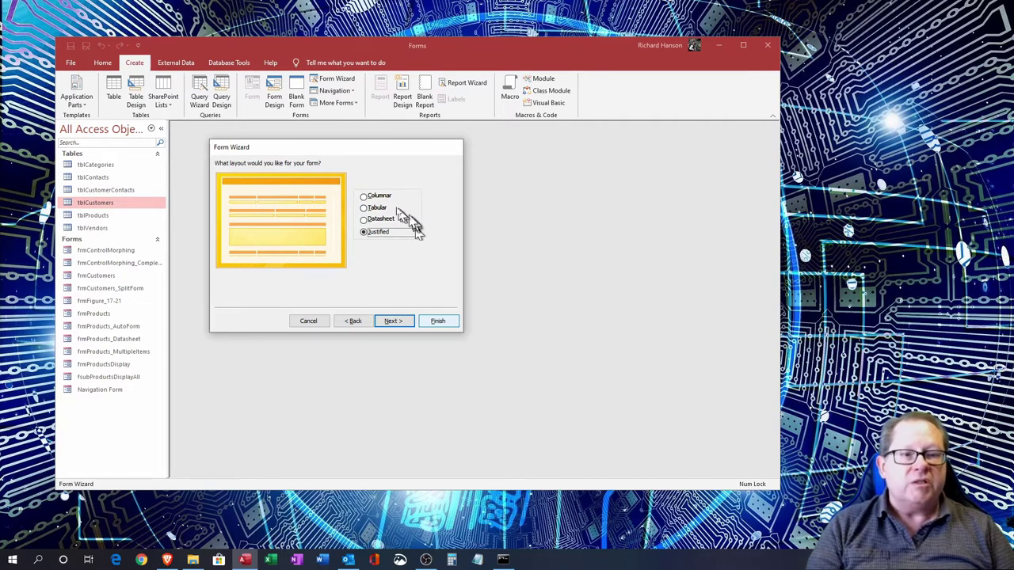
click(365, 196)
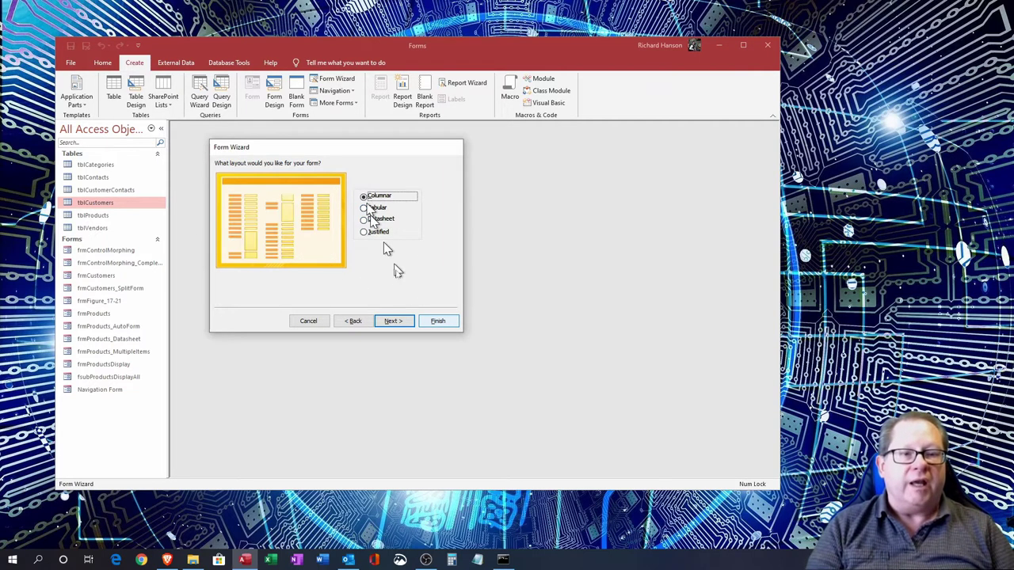
- Finish and open the Columnar form, then nudge its window slightly higher
click(394, 322)
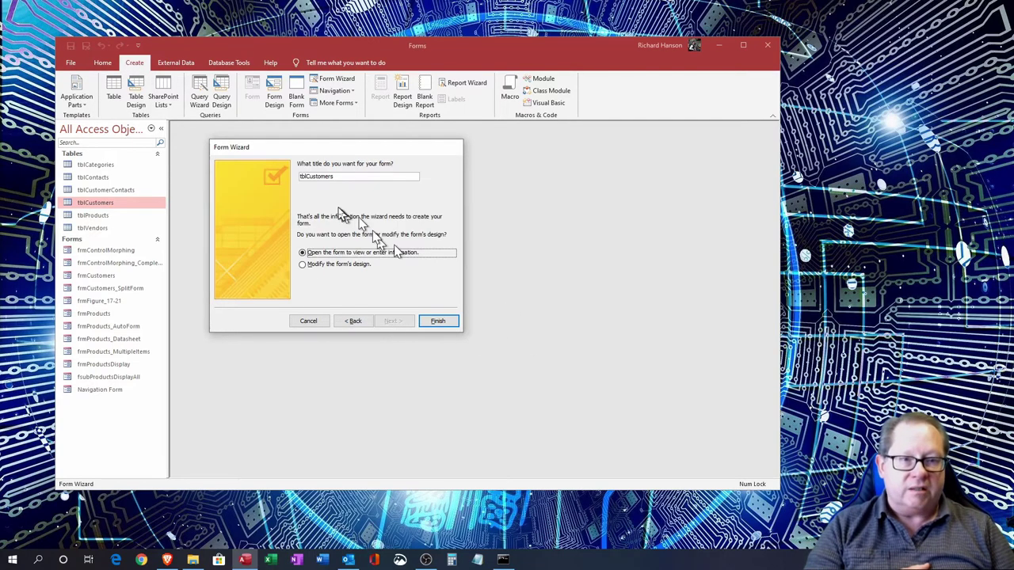
double_click(337, 177)
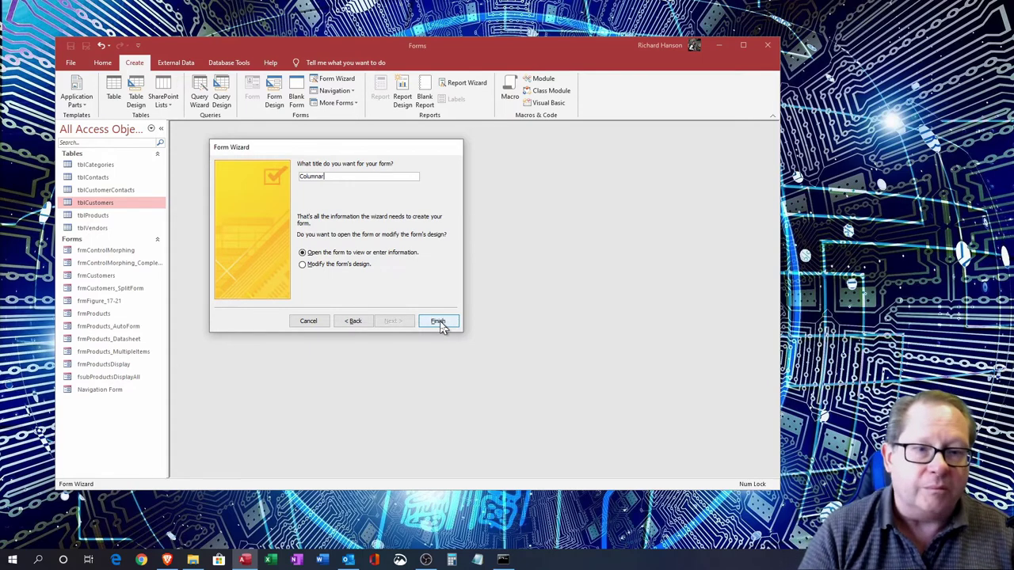
click(438, 322)
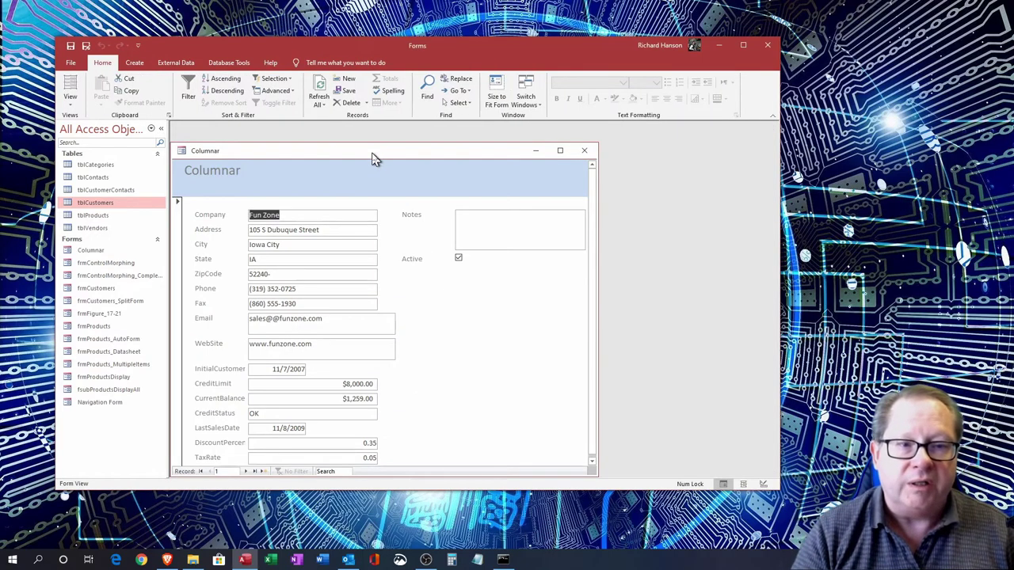
drag(375, 159, 375, 135)
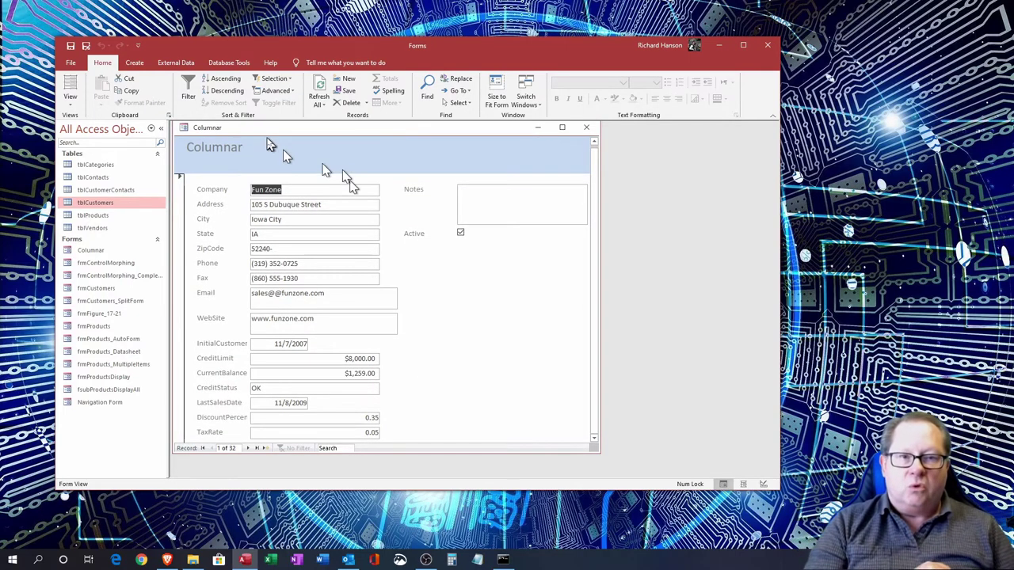
click(134, 64)
- Start a new Form Wizard with every tblCustomers field except CustomerID
click(333, 79)
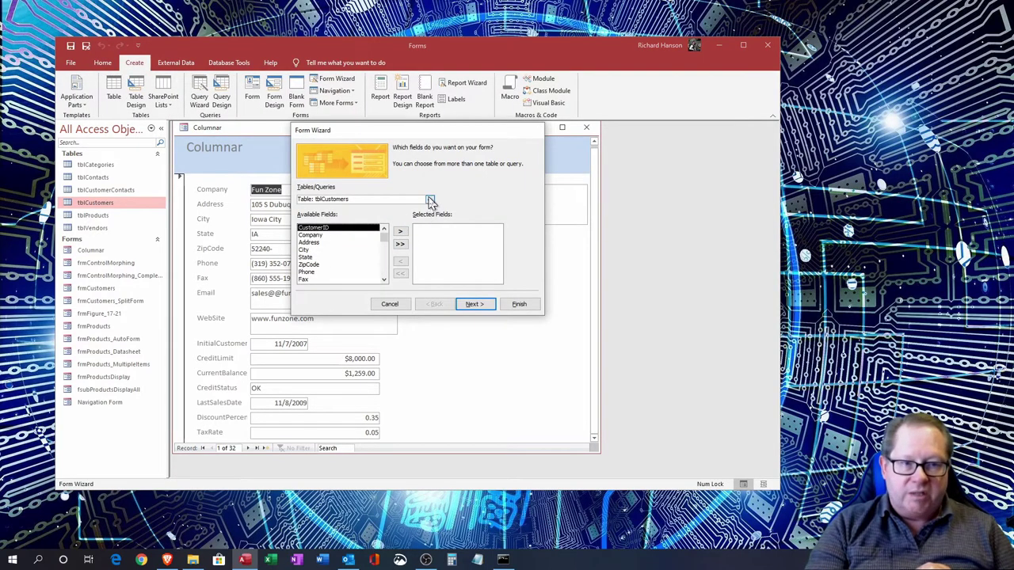
click(400, 244)
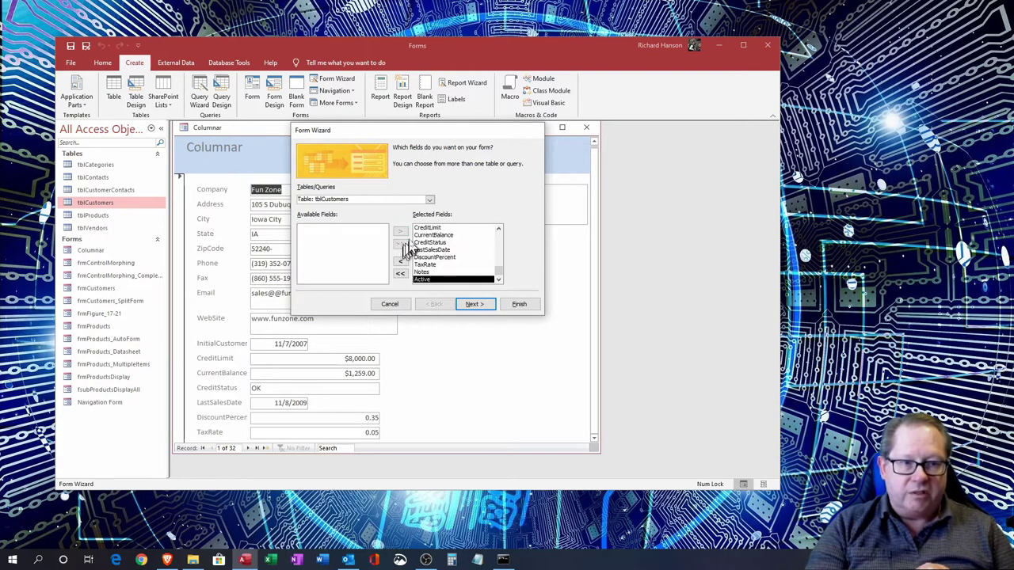
drag(497, 271, 507, 215)
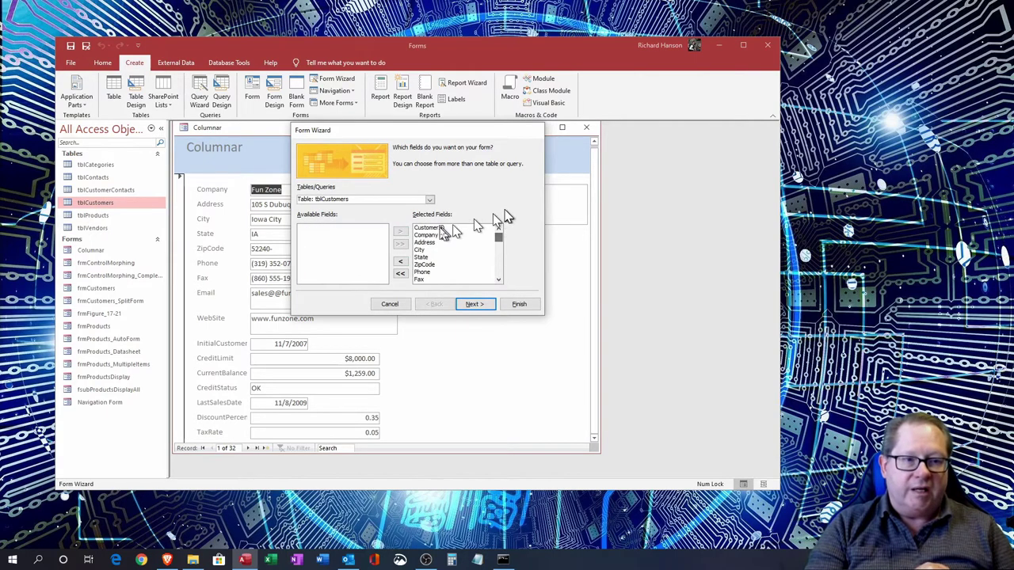
click(432, 228)
click(400, 263)
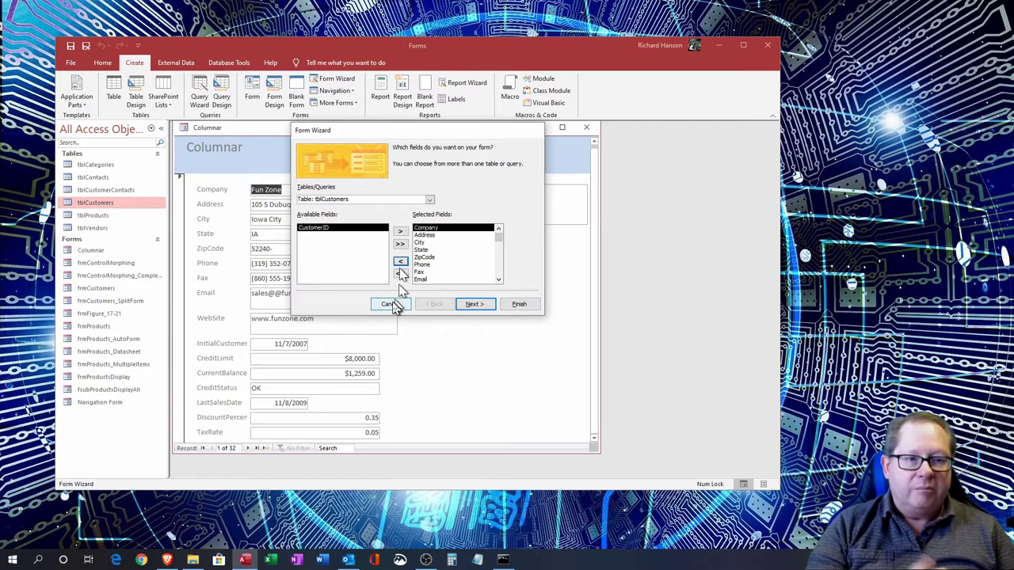
- Choose the Tabular layout and select the default title for replacement
click(475, 304)
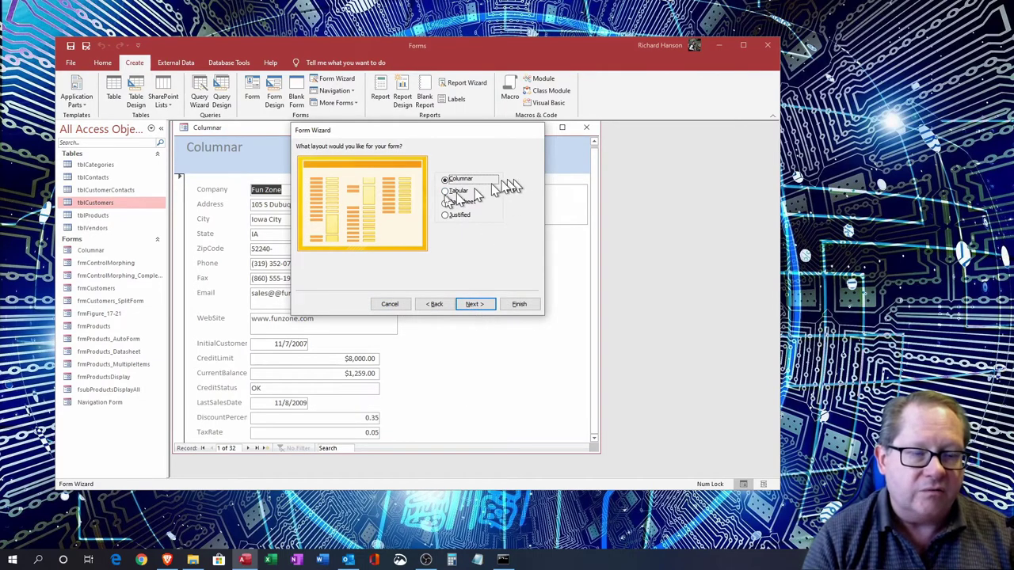
click(447, 192)
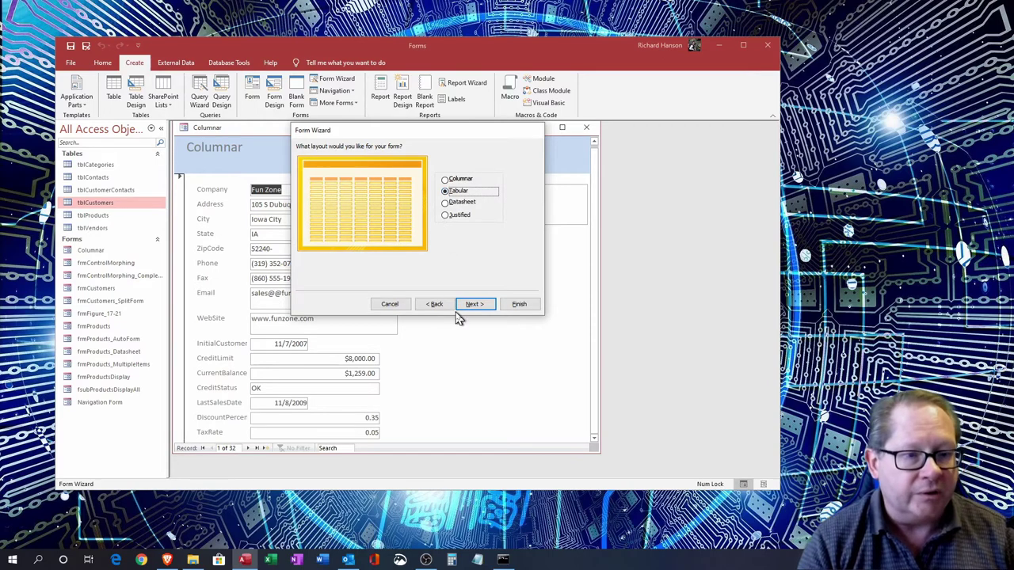
click(473, 304)
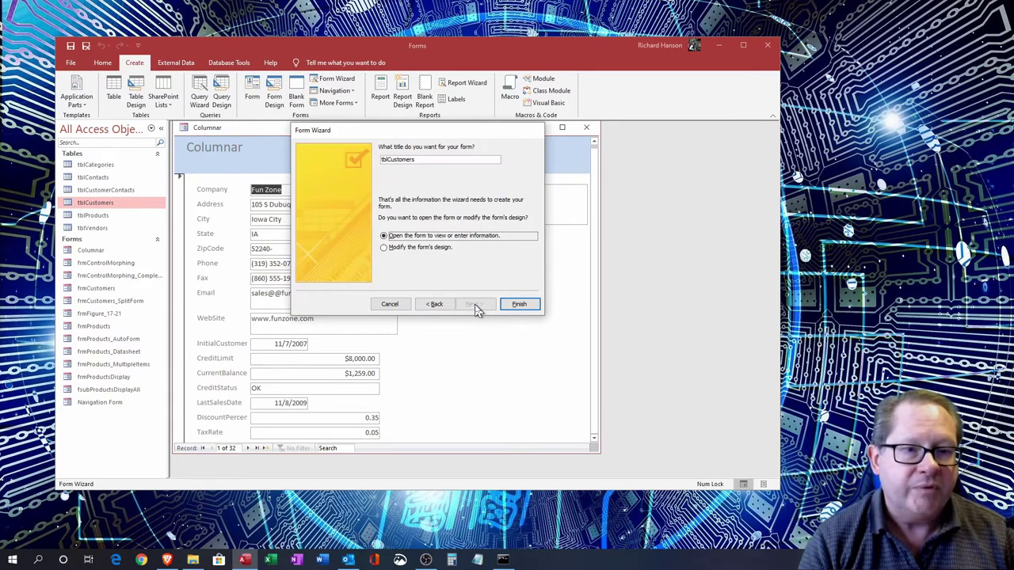
drag(416, 158, 320, 144)
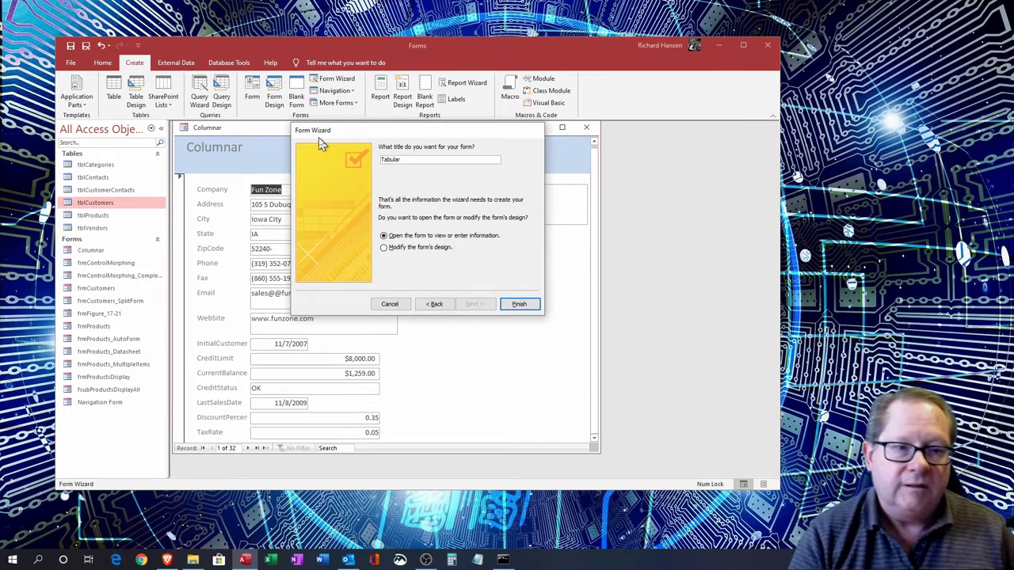
- Finish the Tabular form, maximize it, and scroll right through its customer columns
click(519, 305)
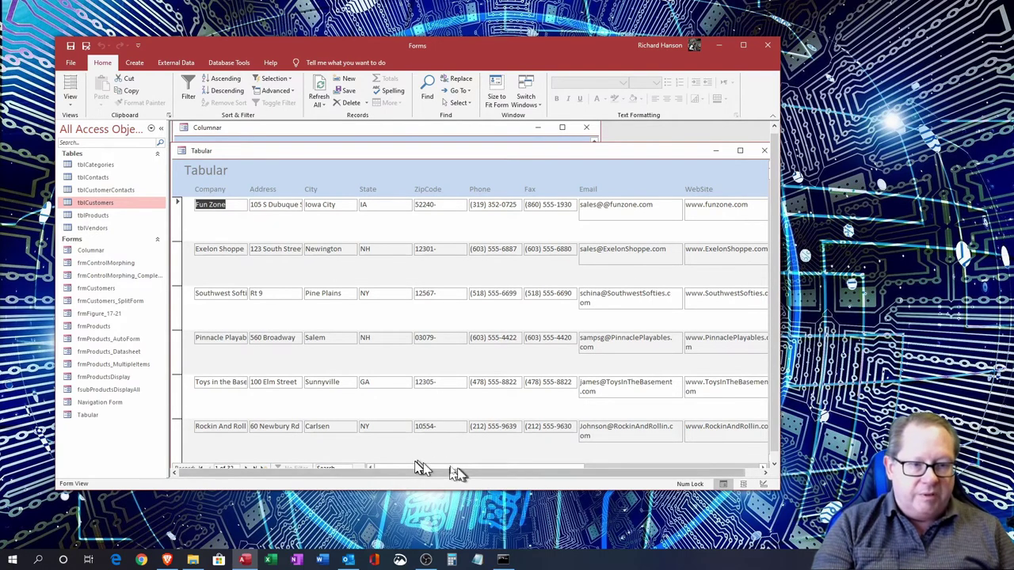
drag(439, 159, 441, 139)
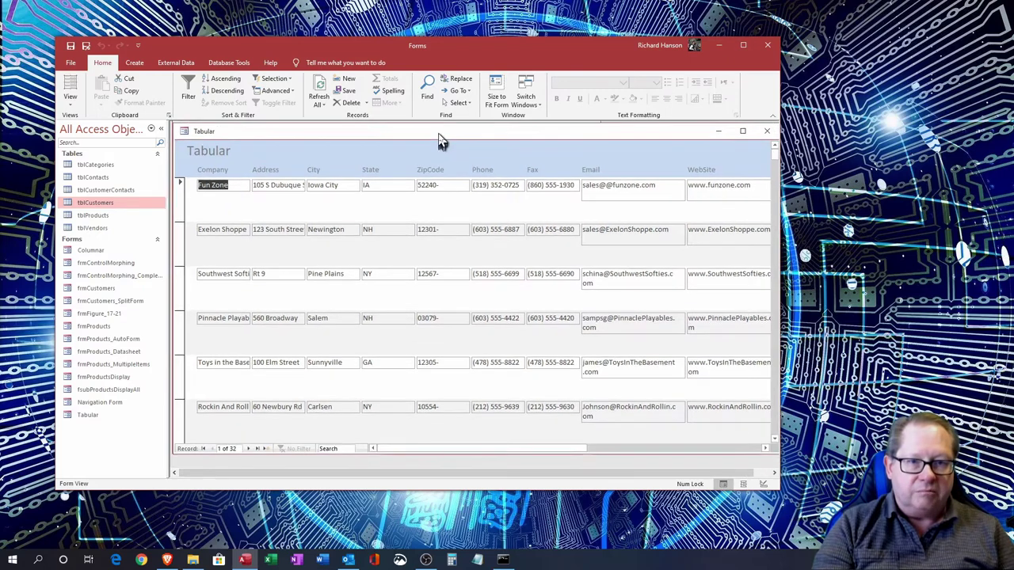
double_click(438, 133)
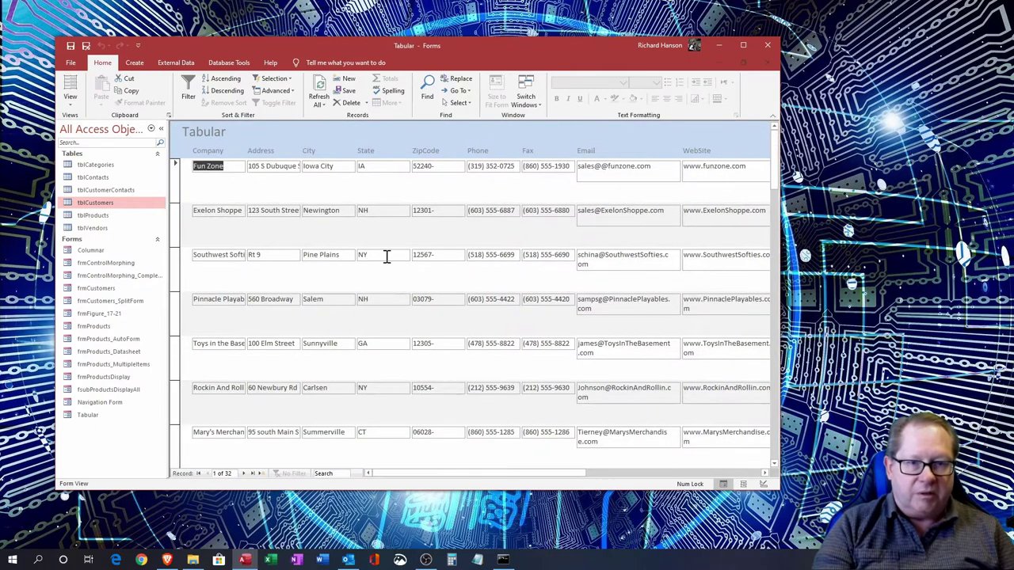
drag(399, 475, 443, 479)
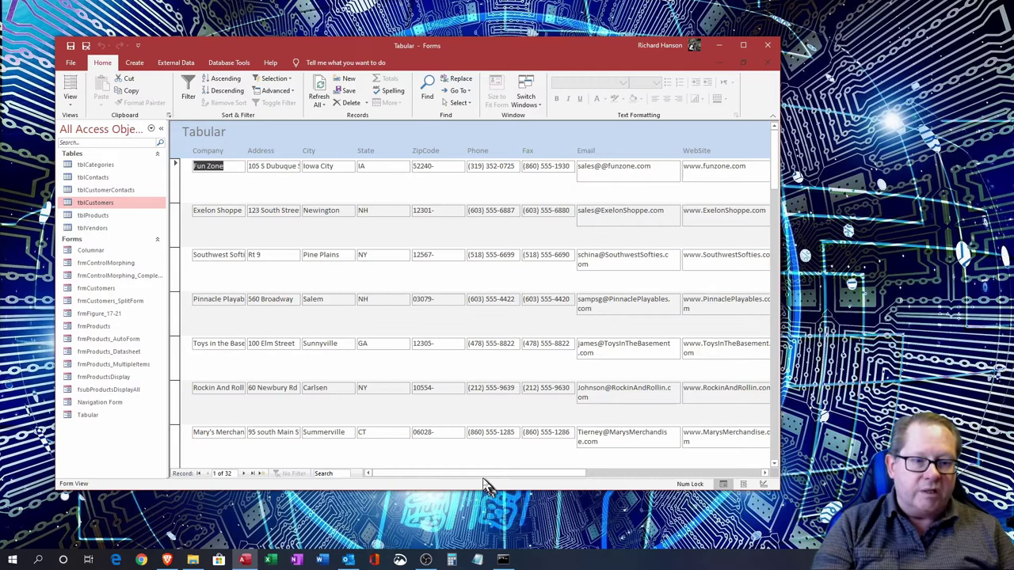
drag(484, 479, 657, 491)
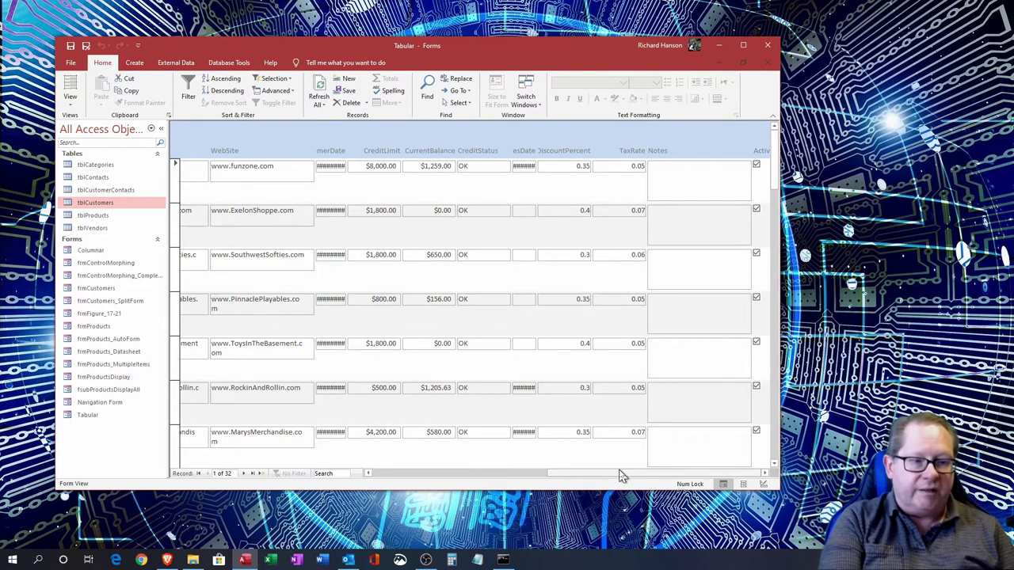
- Switch the Tabular form to Design View and scroll across its layout
click(70, 97)
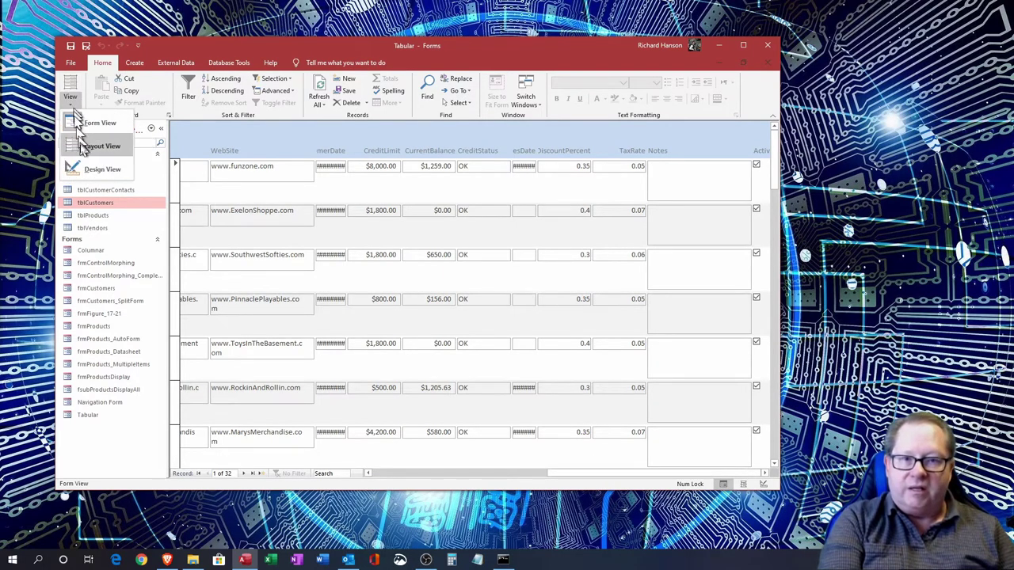
click(95, 170)
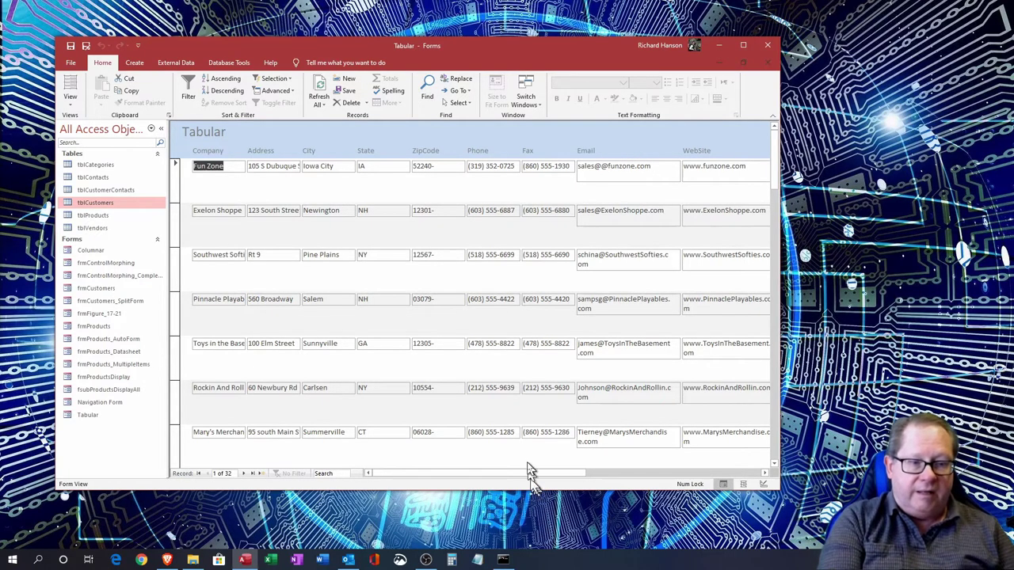
drag(523, 473, 708, 506)
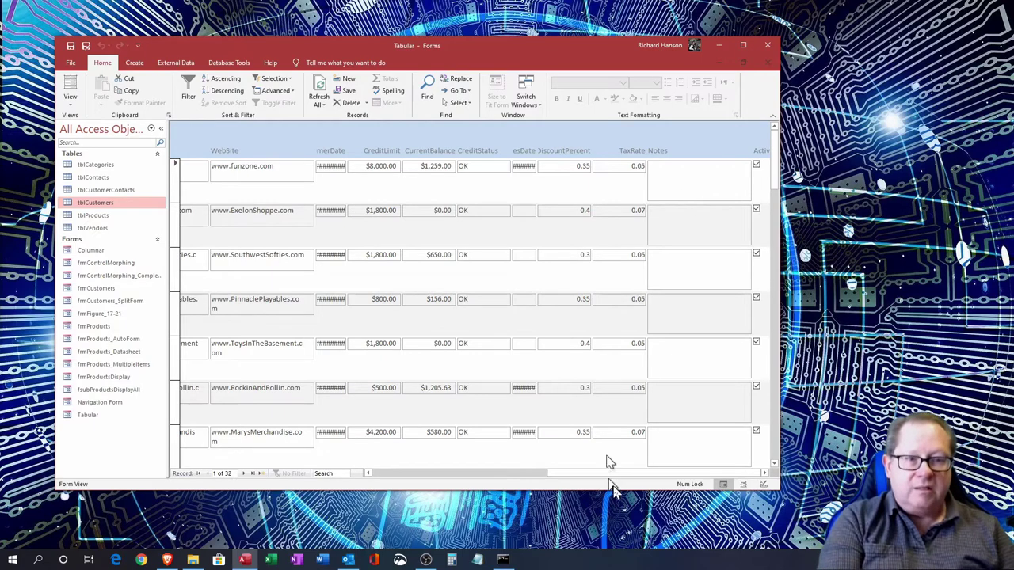
click(538, 473)
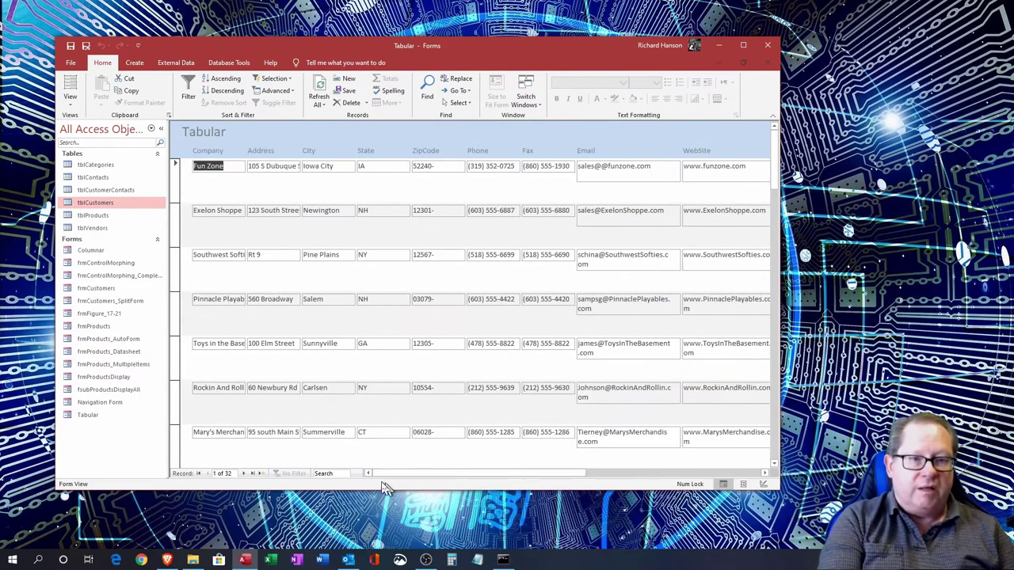
- Reopen Design View, scroll the design again, then return to Form View
click(70, 100)
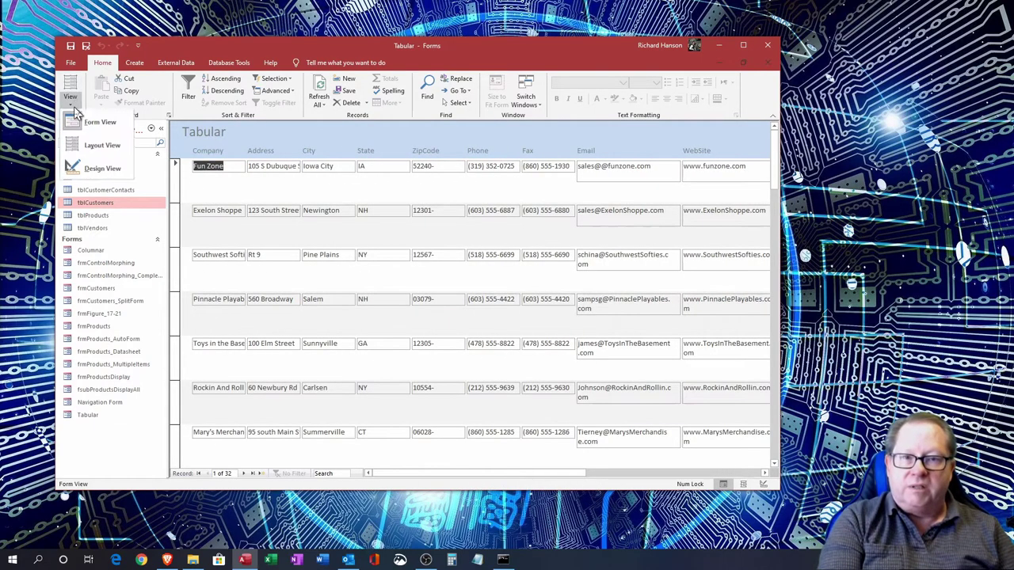
click(102, 169)
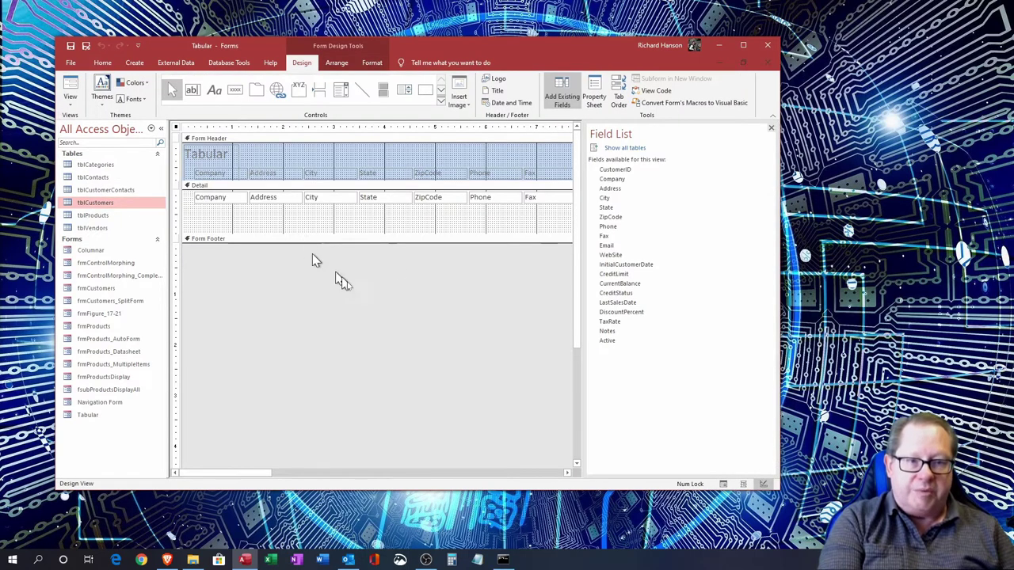
drag(261, 473, 529, 448)
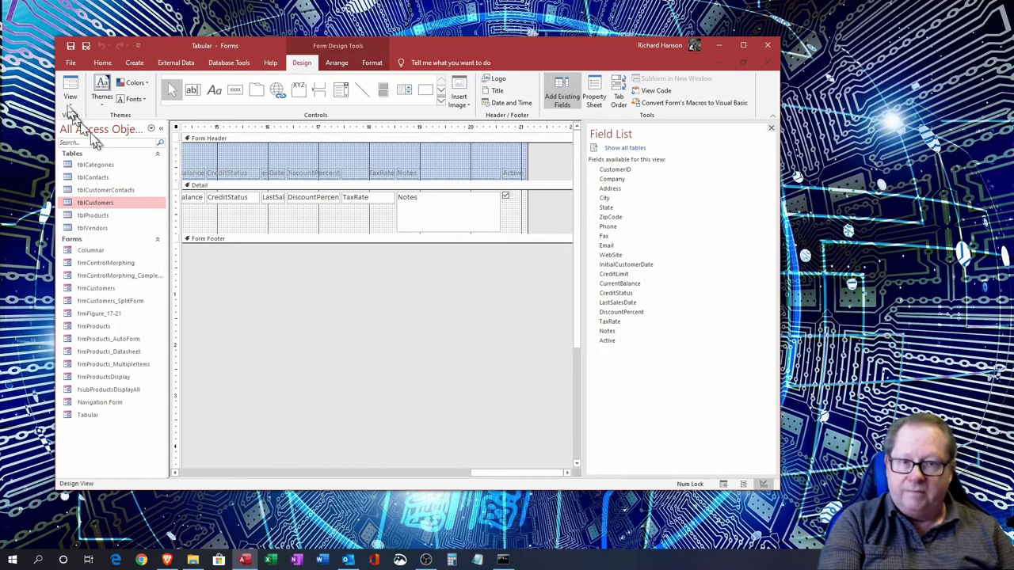
click(69, 87)
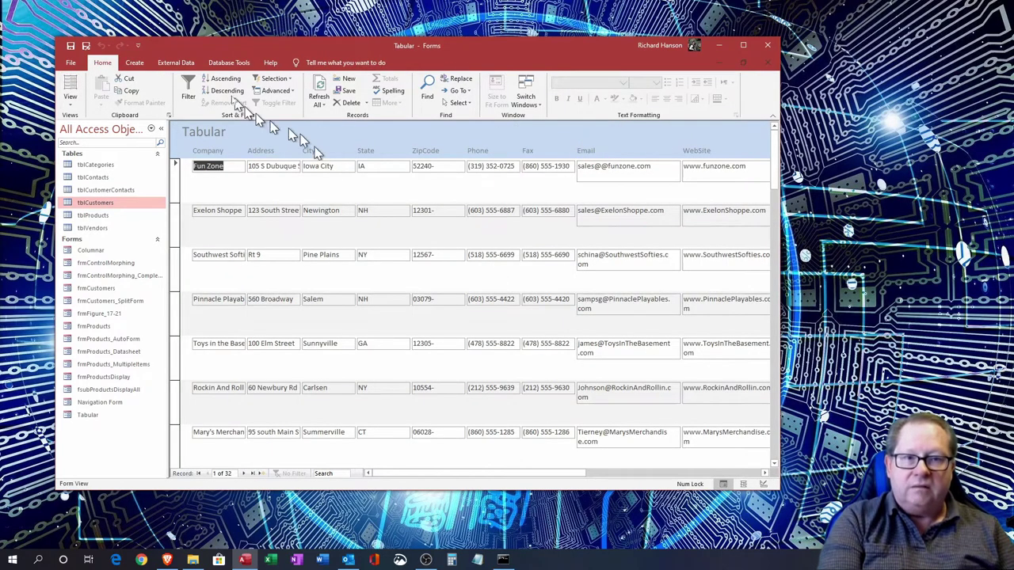
click(134, 63)
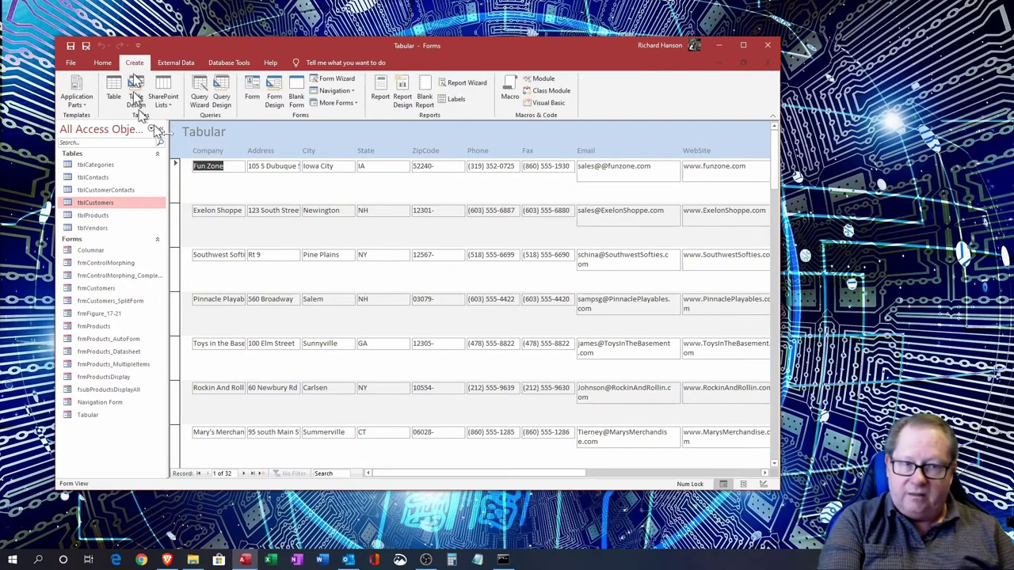
- Start another Form Wizard with all tblCustomers fields except CustomerID
click(332, 78)
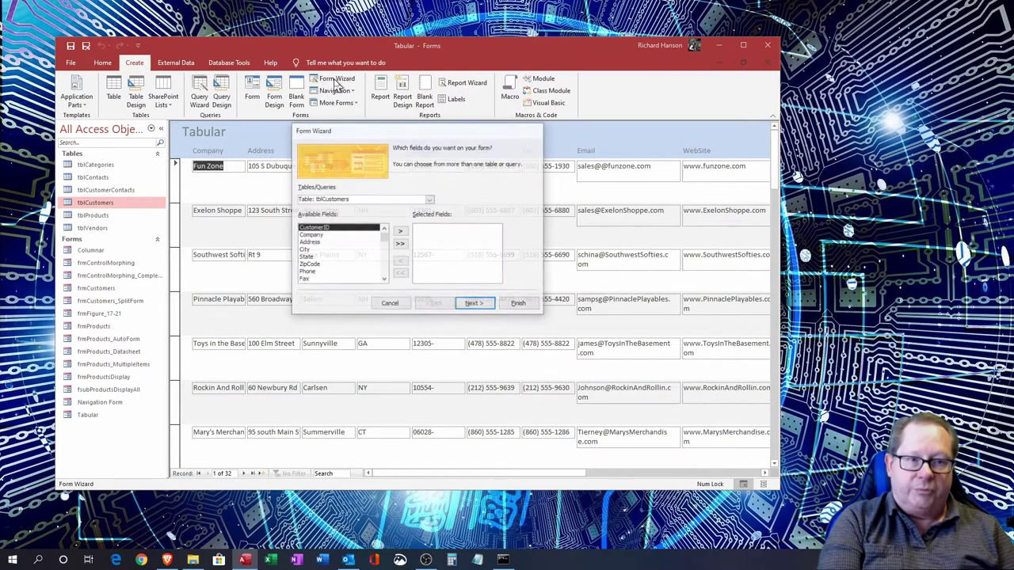
click(401, 246)
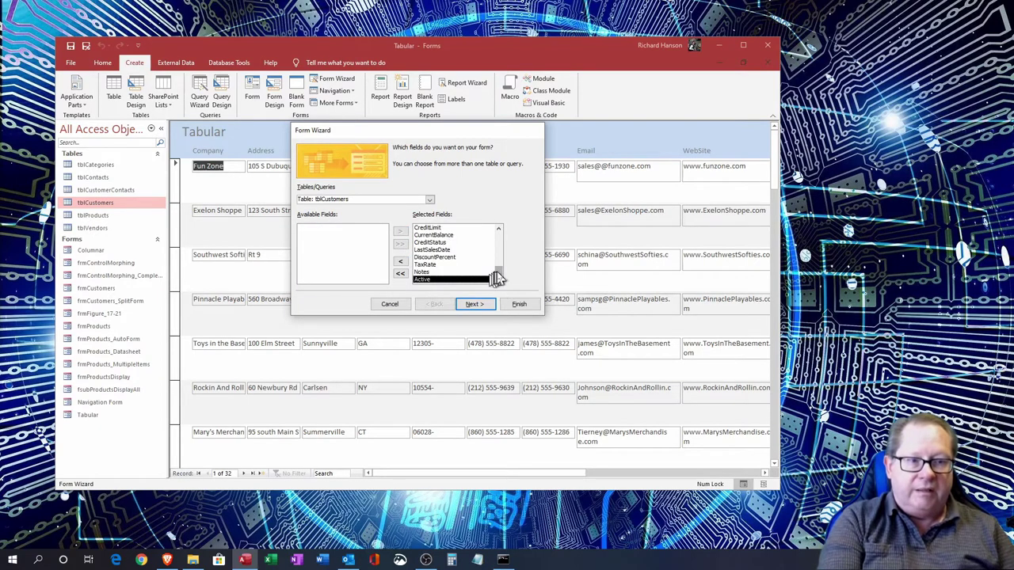
scroll(495, 277, up, 4)
click(455, 228)
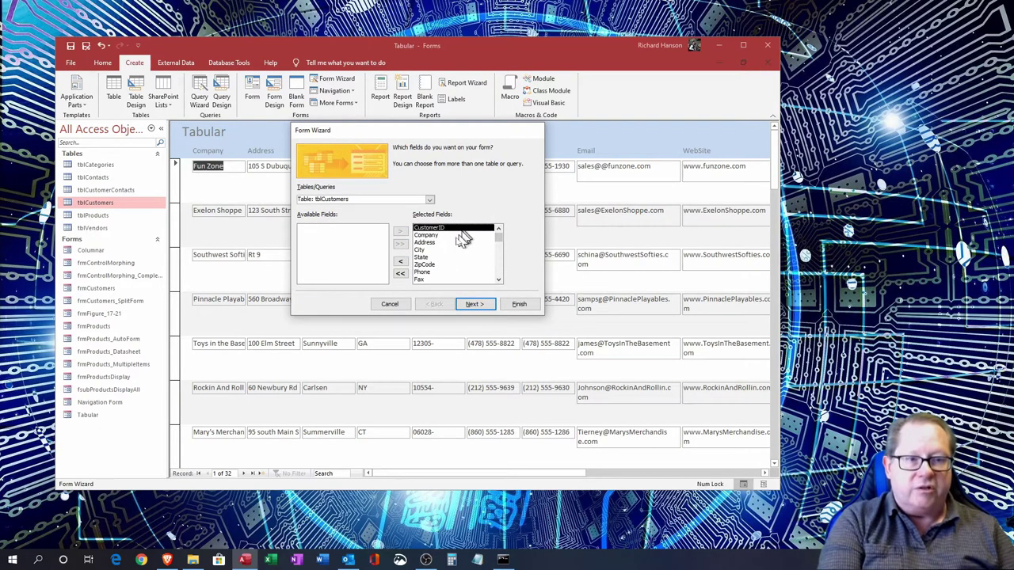
click(400, 260)
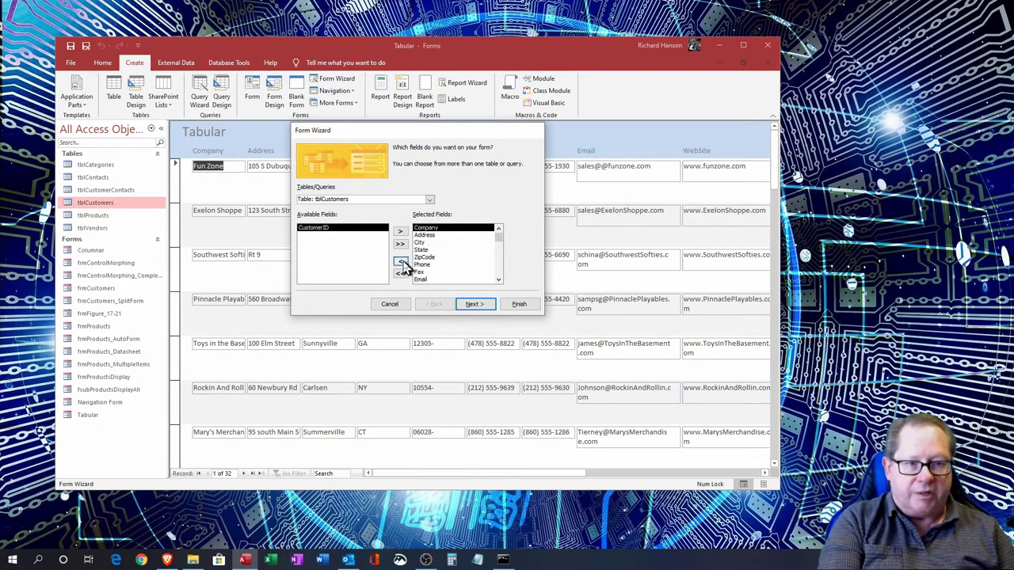
- Choose the Datasheet layout, title the form 'Datasheet', and finish
click(473, 305)
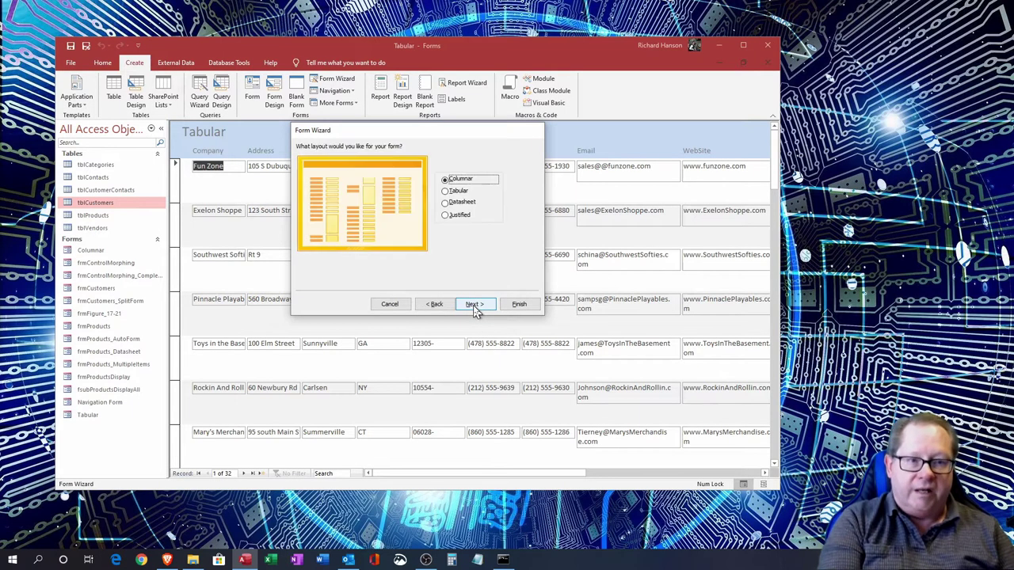
click(445, 203)
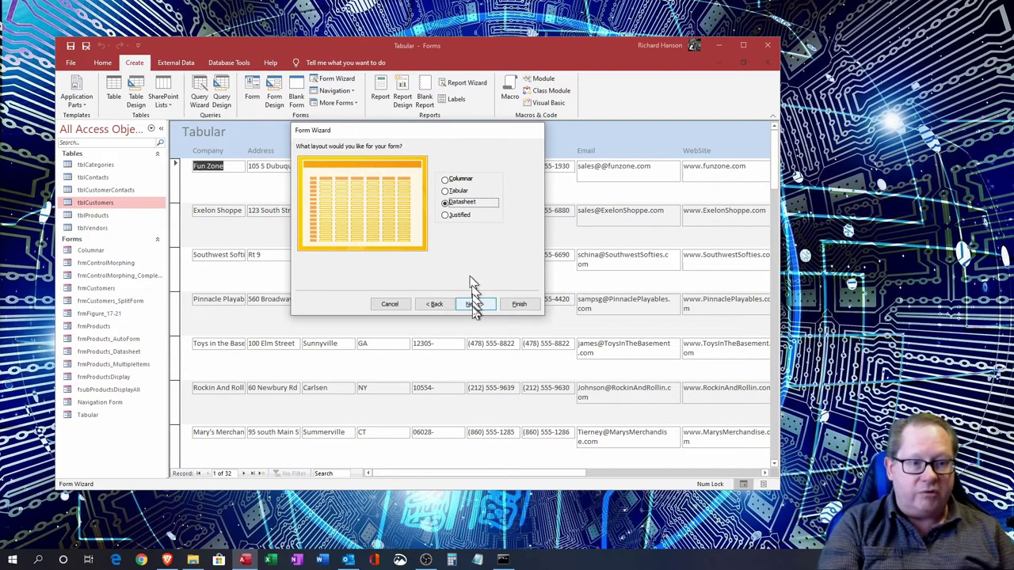
click(475, 305)
drag(428, 162, 309, 148)
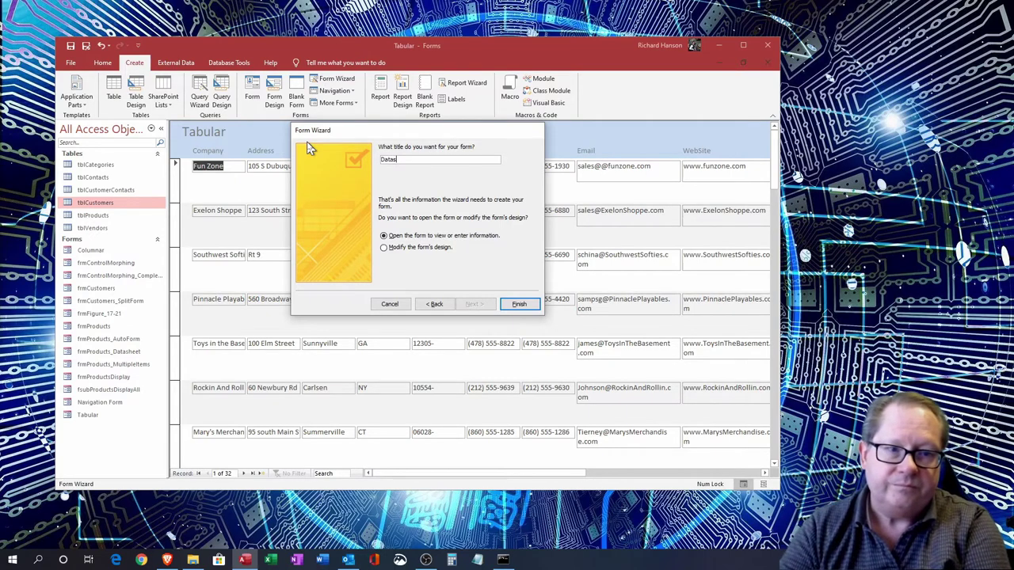
text(Datasheet)
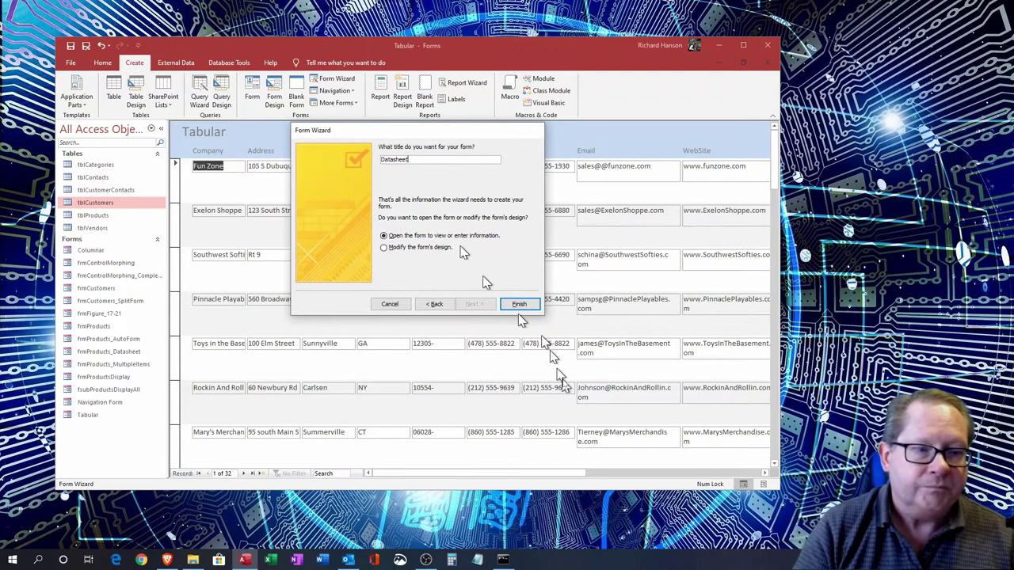
click(519, 304)
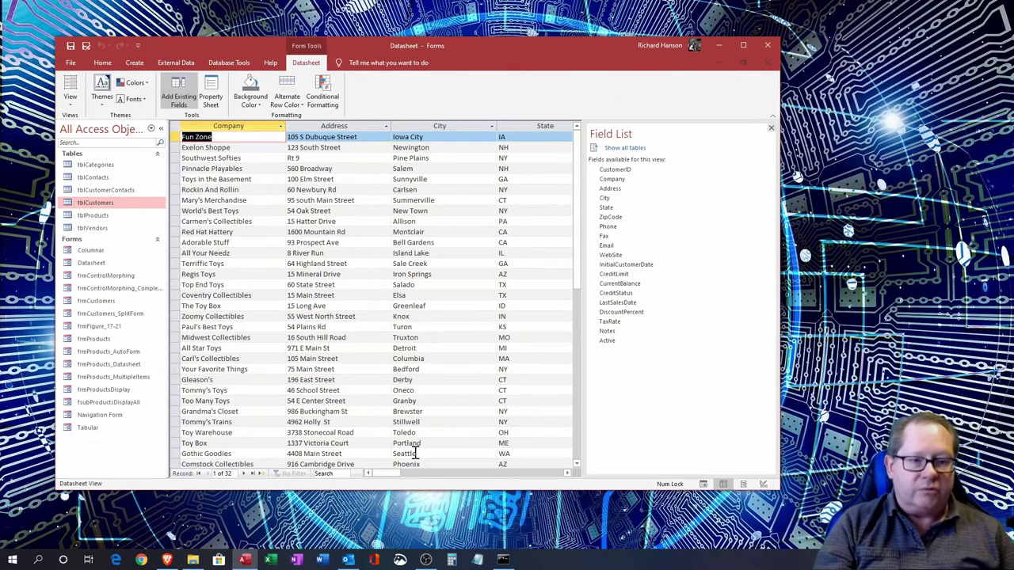
- Open tblCustomers, then expand and collapse Fun Zone's related-contacts subdatasheet
mouse_move(389, 473)
mouse_down()
mouse_move(463, 491)
mouse_move(547, 487)
mouse_move(373, 479)
mouse_up()
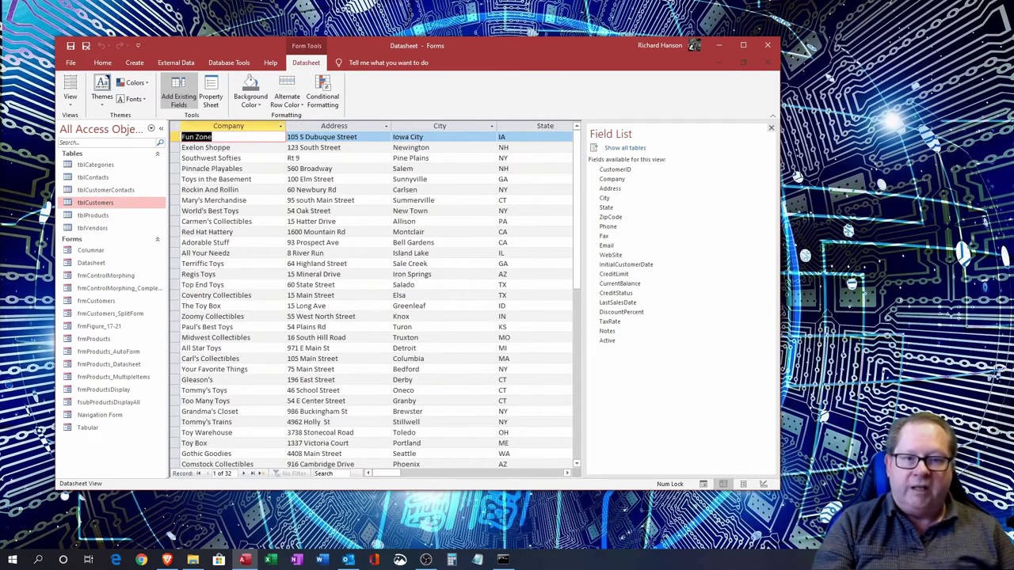
double_click(94, 203)
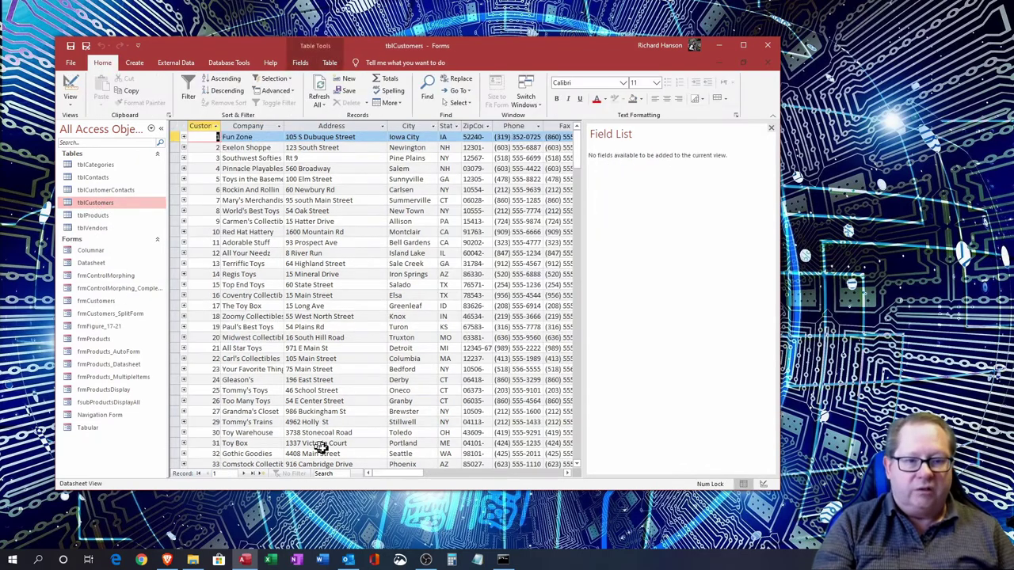
mouse_move(385, 480)
mouse_down()
mouse_move(475, 488)
mouse_move(389, 480)
mouse_up()
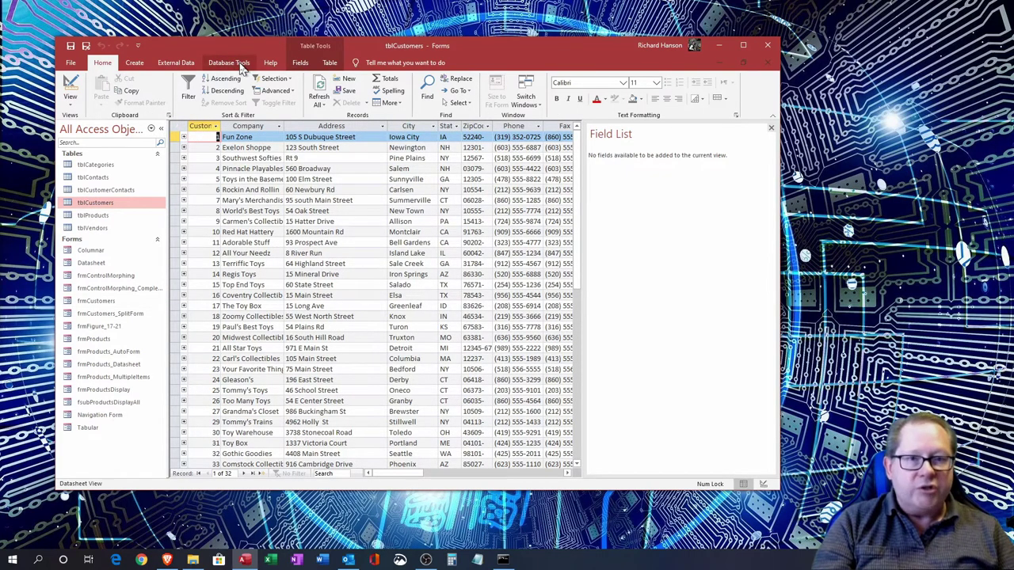
click(184, 138)
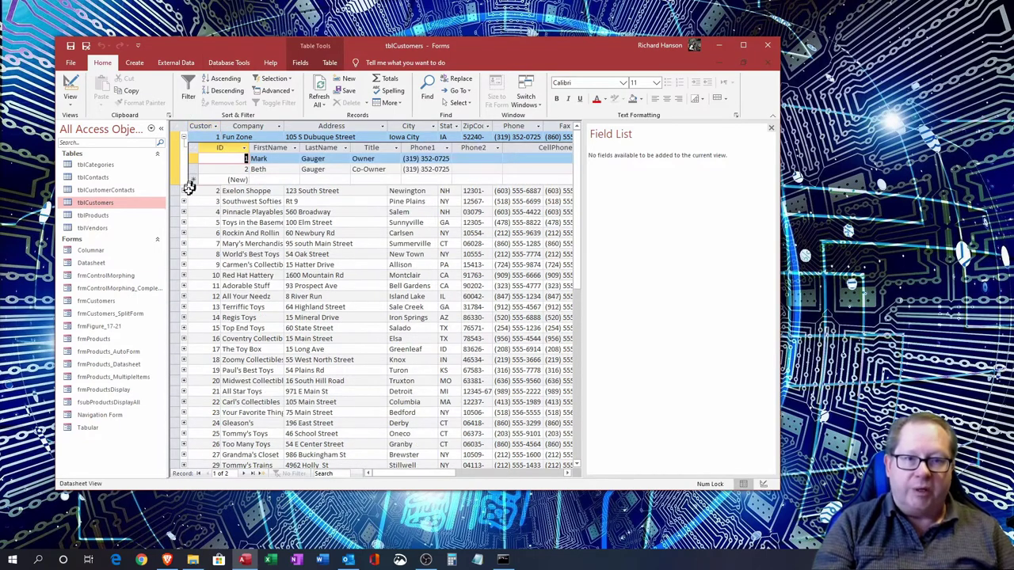
click(184, 138)
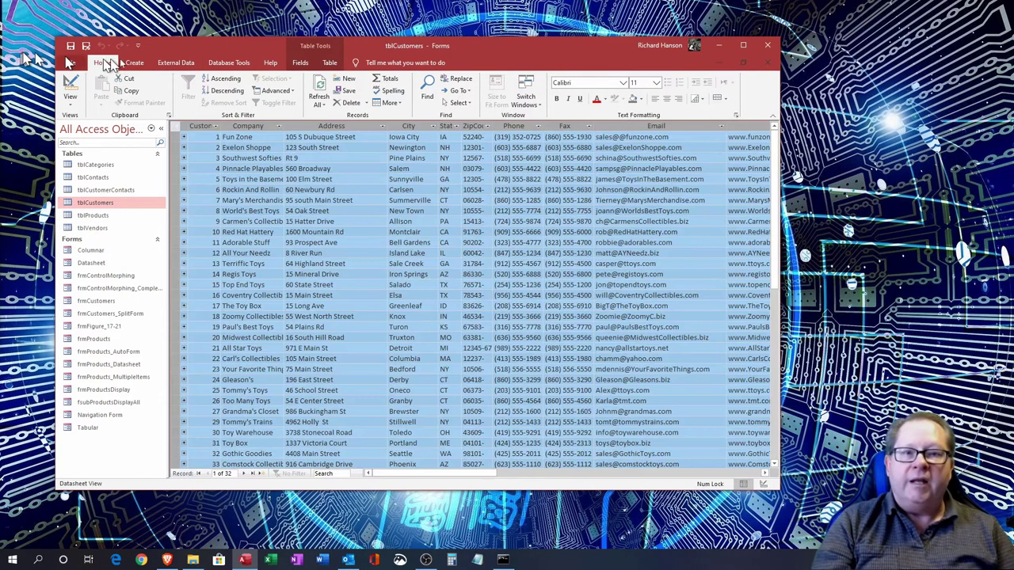
click(134, 63)
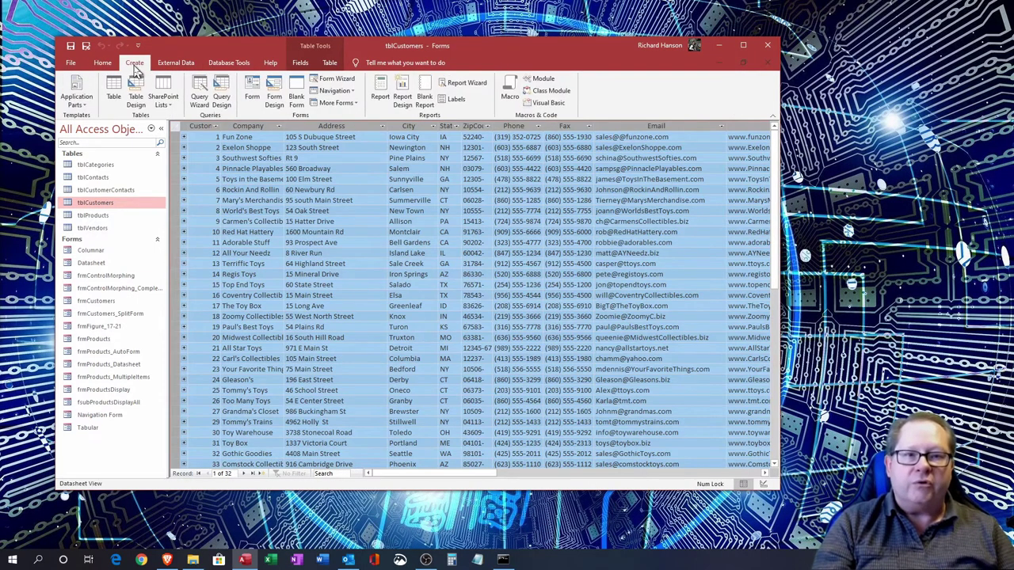
- Launch the Form Wizard including every tblCustomers field except CustomerID
click(337, 78)
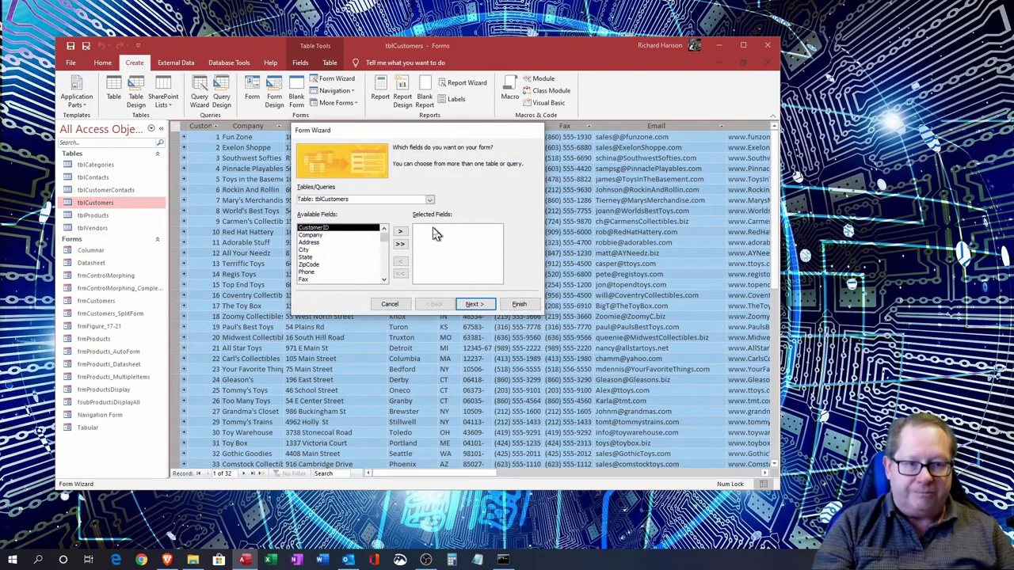
click(400, 243)
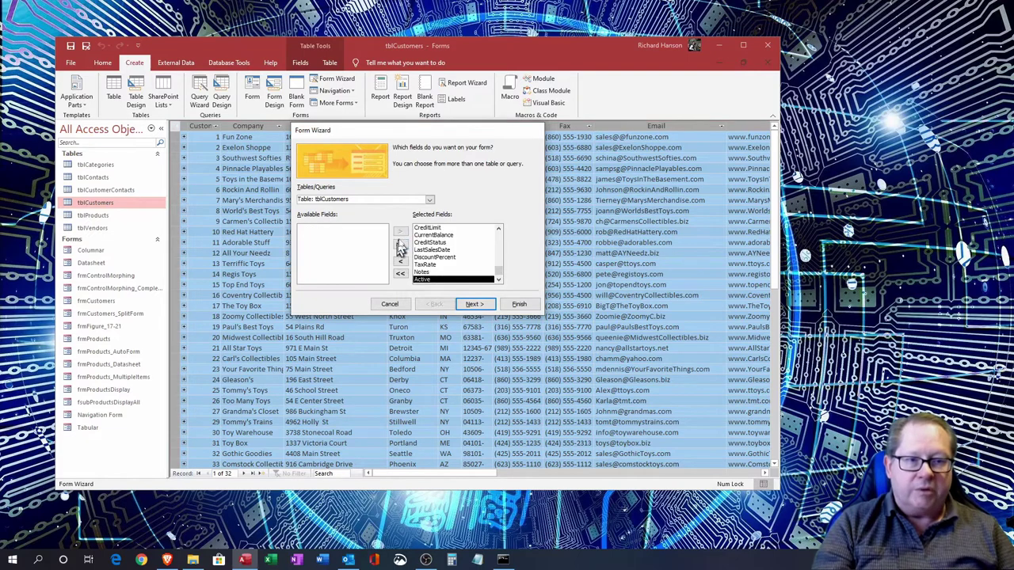
drag(500, 277, 507, 215)
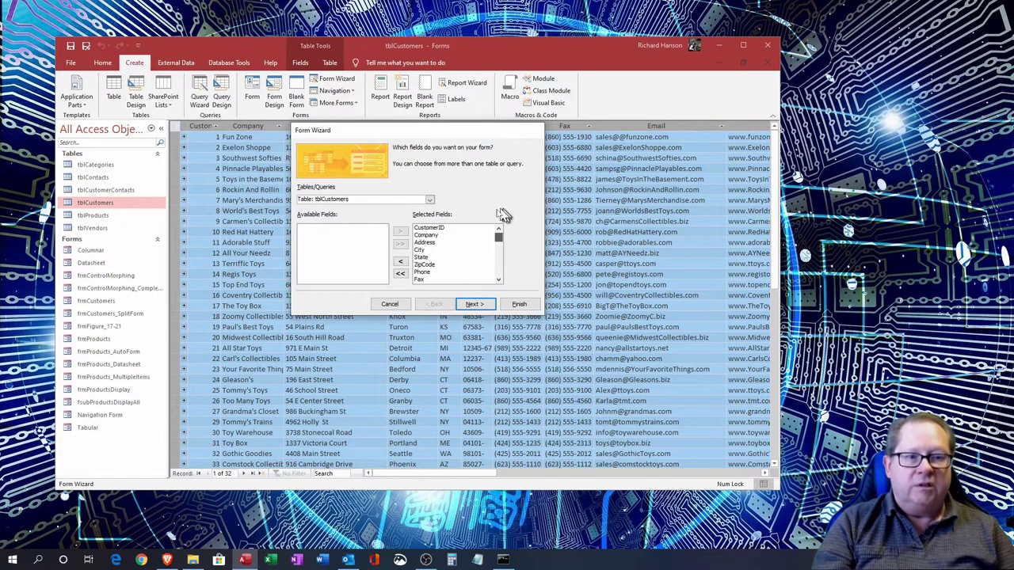
click(443, 228)
click(400, 261)
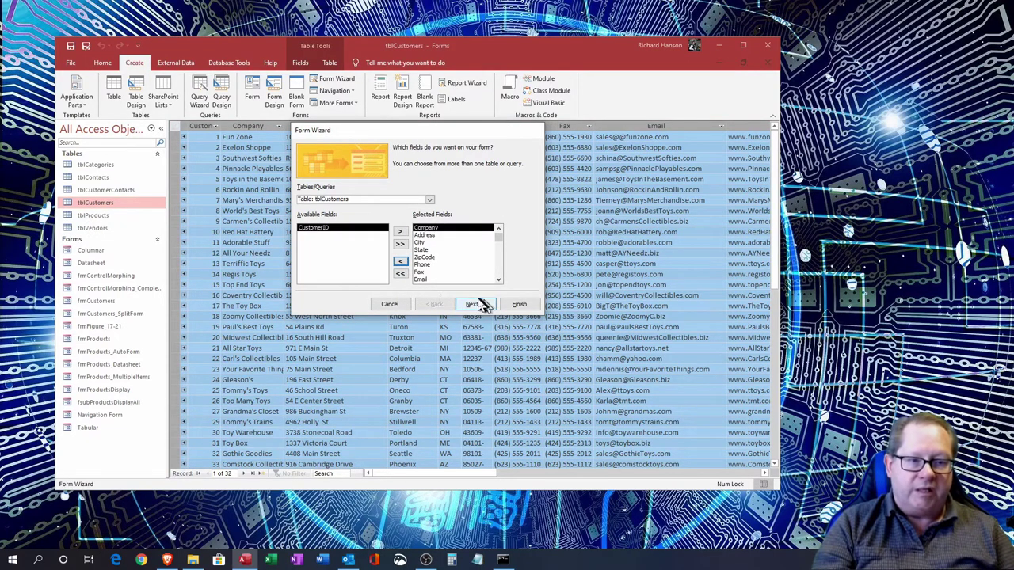
- Choose the Justified layout, title the form 'Justified', and finish
click(478, 303)
click(445, 215)
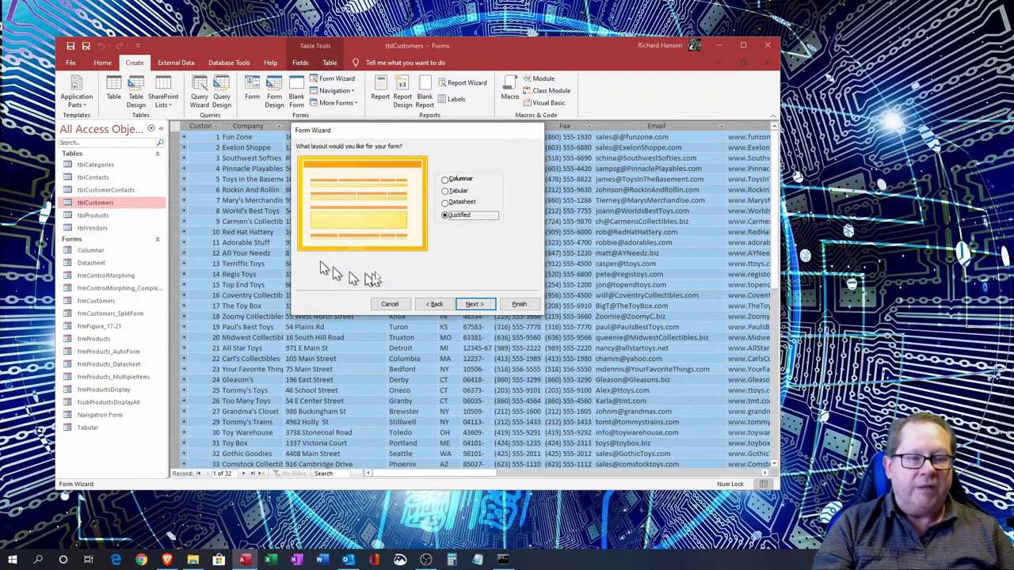
click(474, 306)
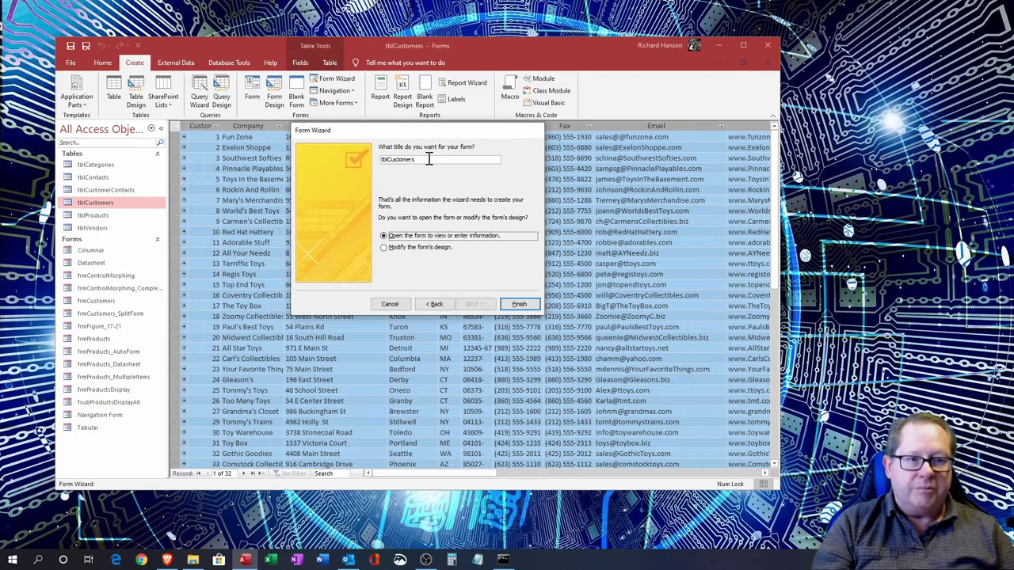
drag(427, 159, 325, 172)
text(fied)
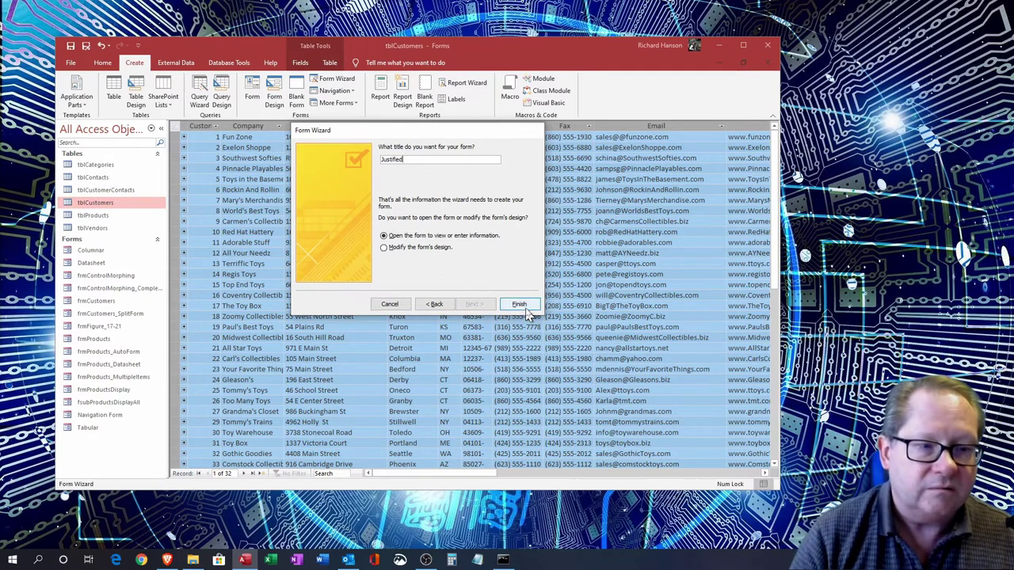
click(526, 310)
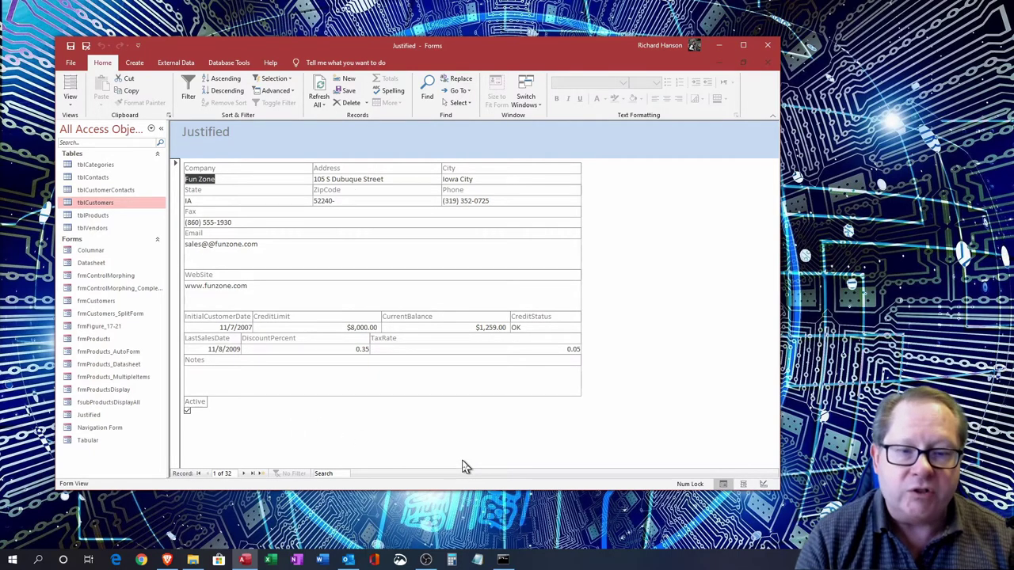
- Switch to Design View and inspect the Company, Address, City labels and Company text box
click(70, 103)
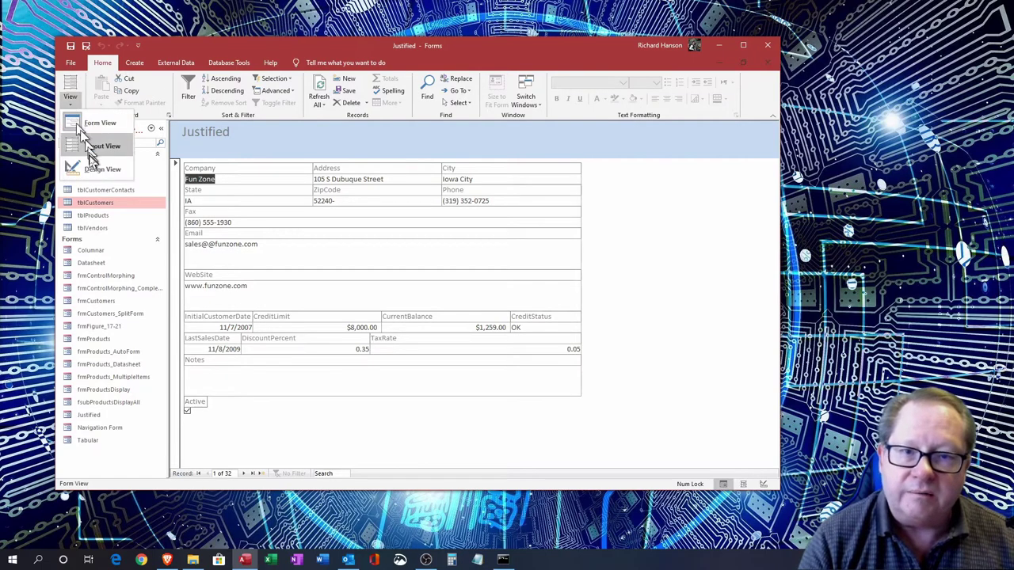
click(82, 167)
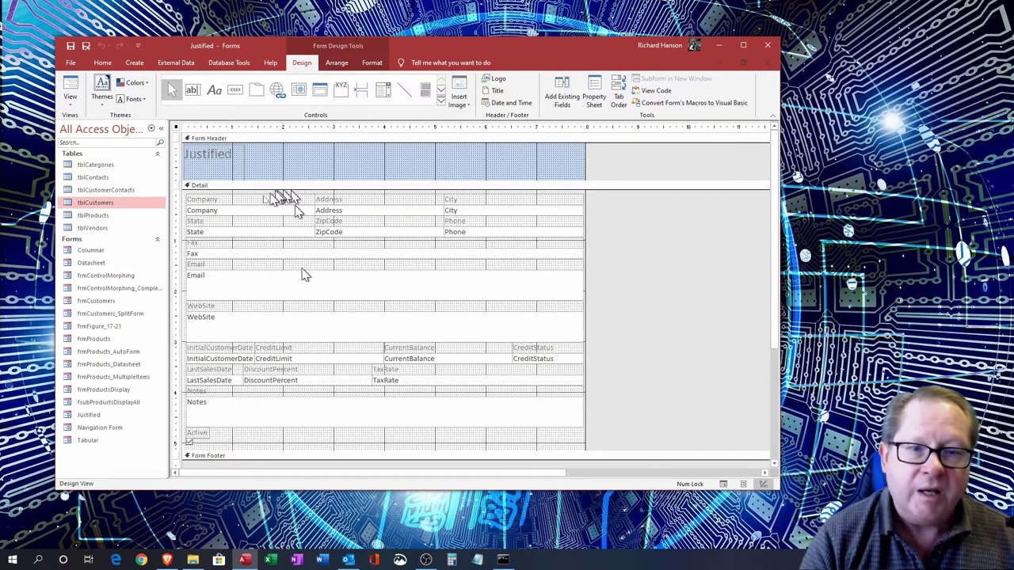
click(220, 199)
click(345, 198)
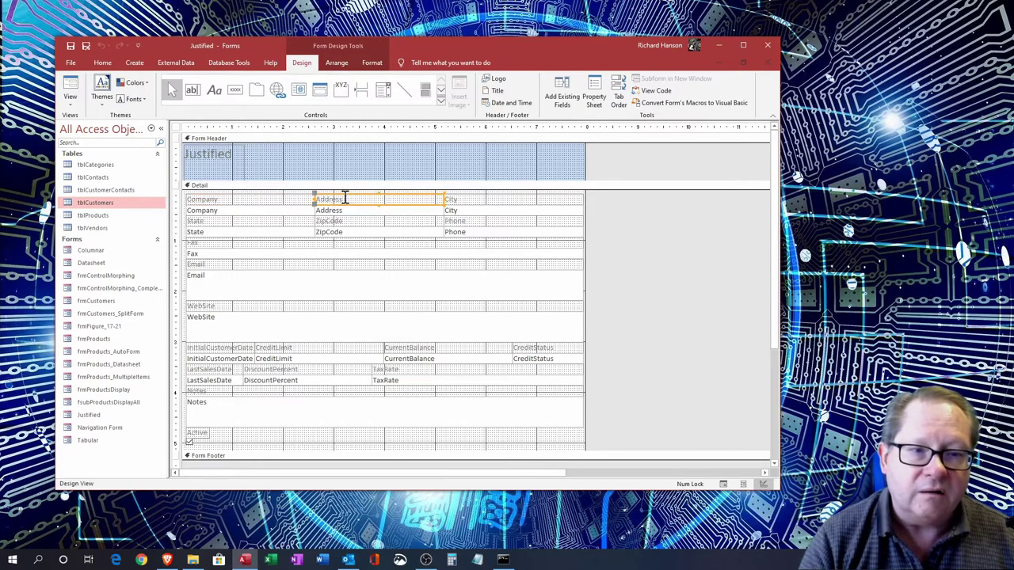
click(477, 199)
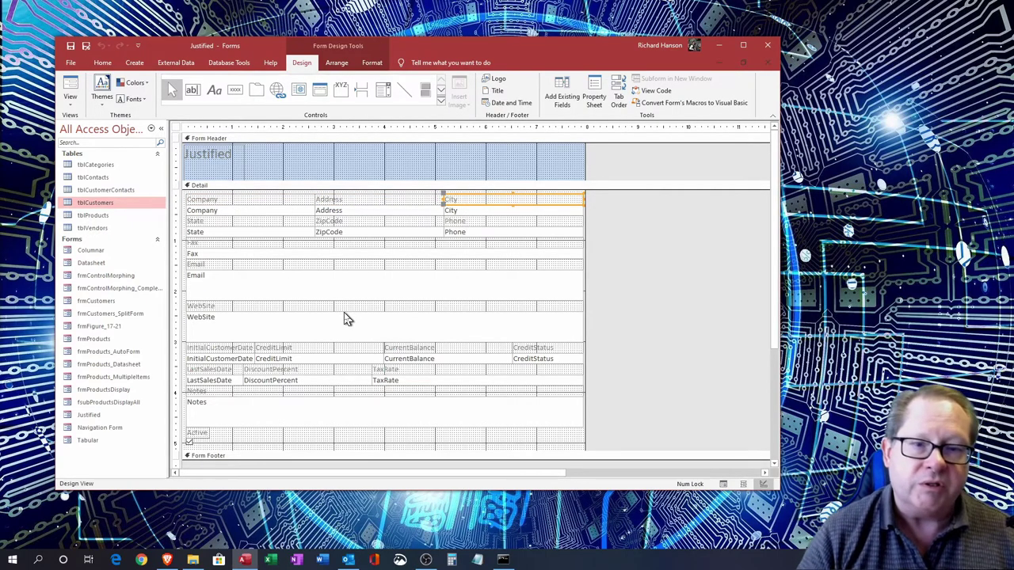
click(233, 210)
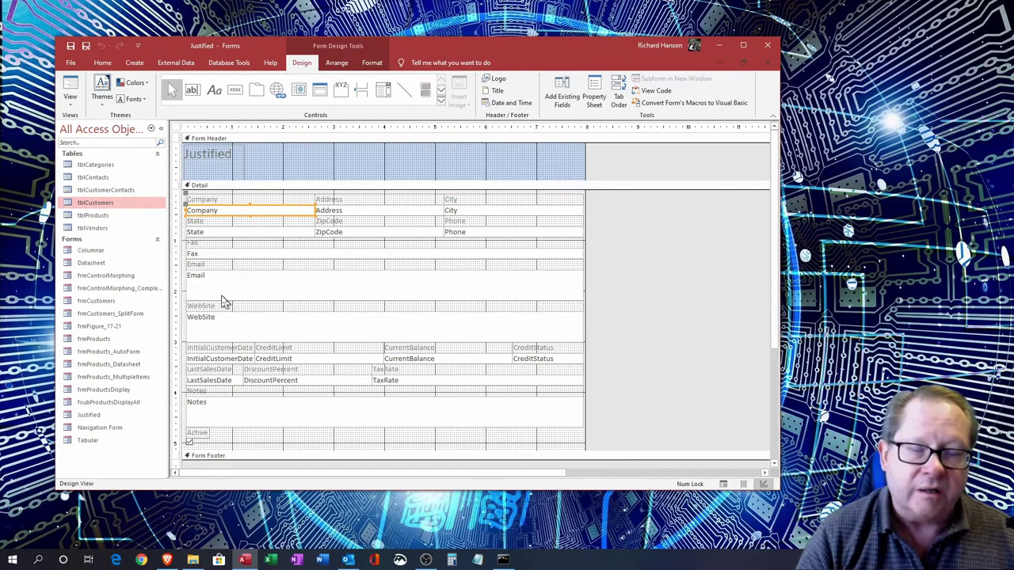
click(236, 200)
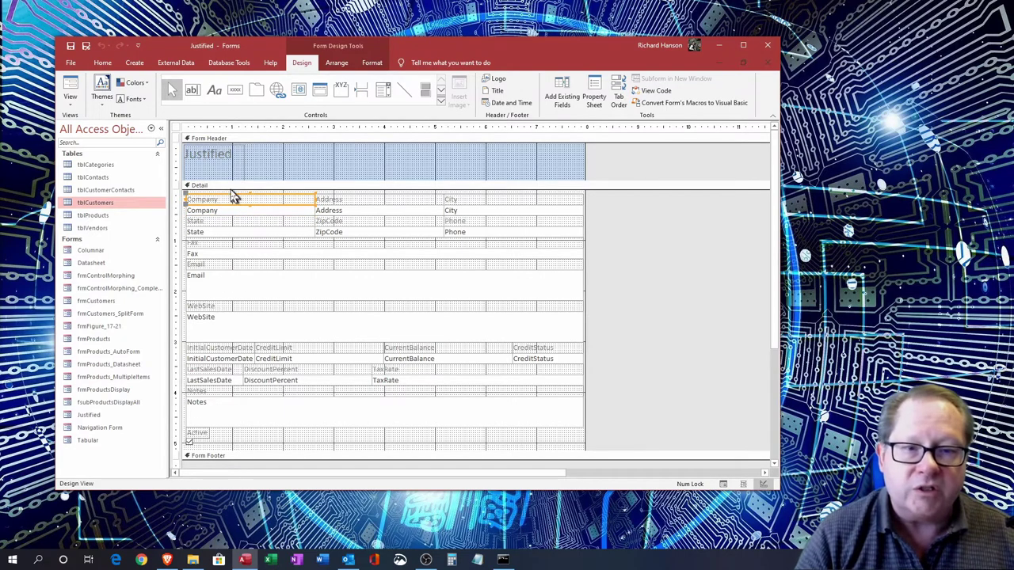
- Apply a Raised special effect to Company_Label, then return the Justified form to Form View
click(593, 99)
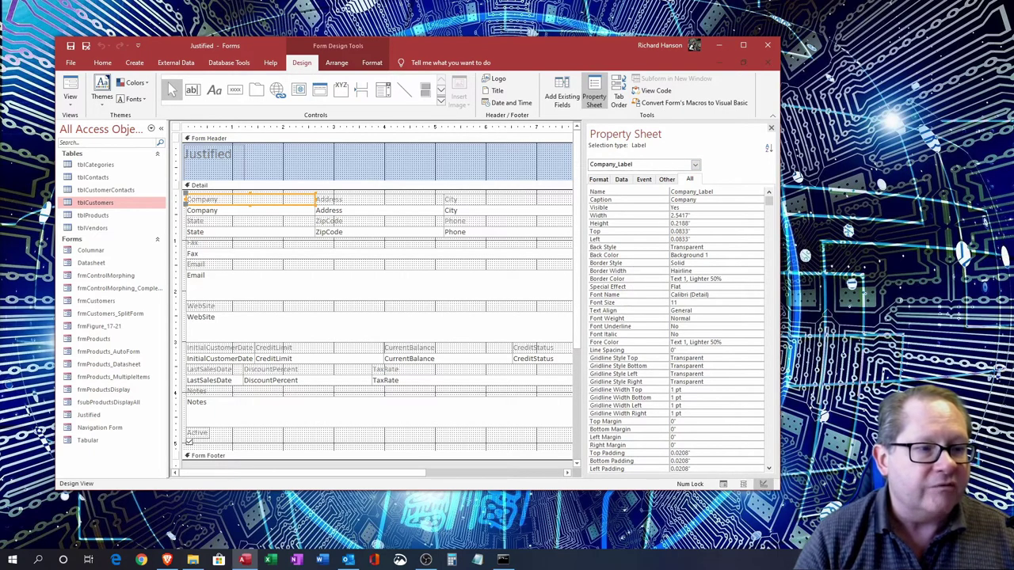
click(706, 289)
click(758, 287)
click(756, 302)
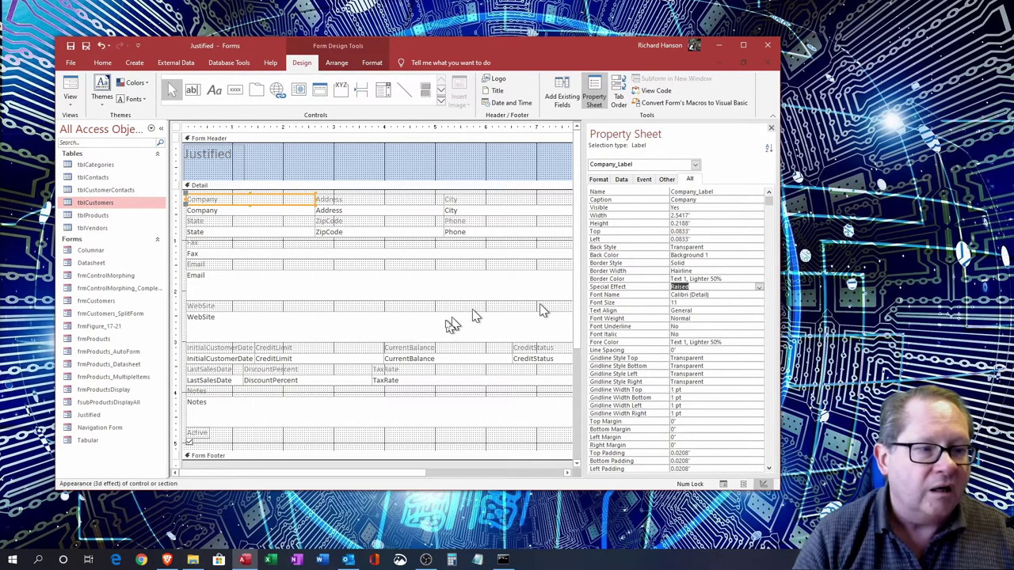
click(77, 92)
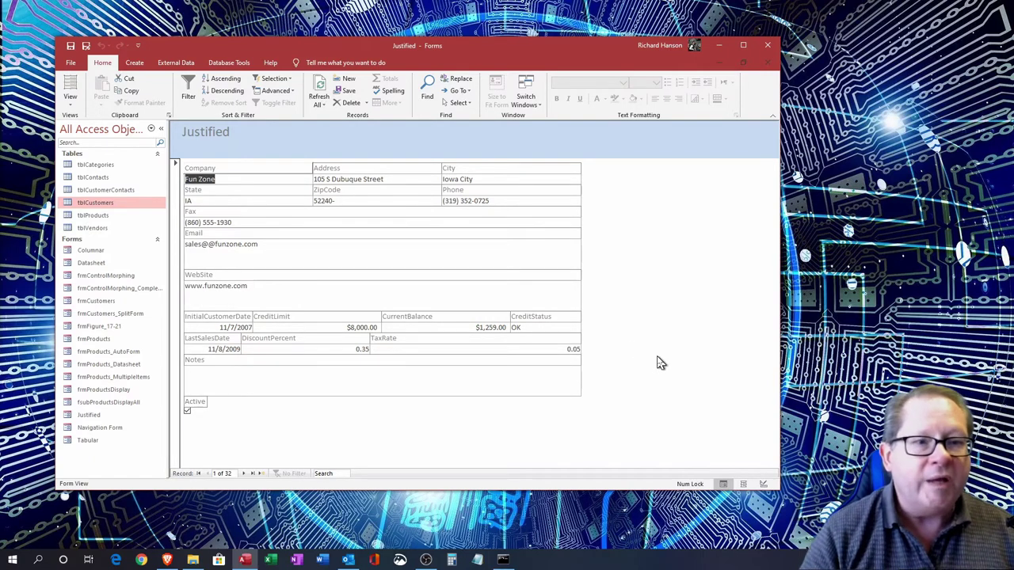
- Close the Justified form discarding changes, then open the Company column's shortcut menu in tblCustomers
key(ctrl+w)
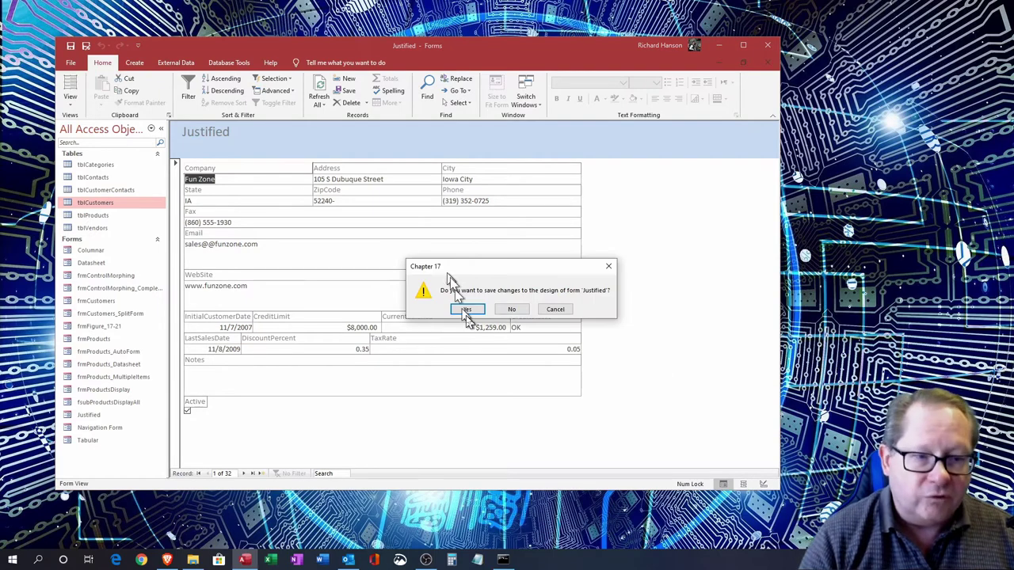
click(511, 310)
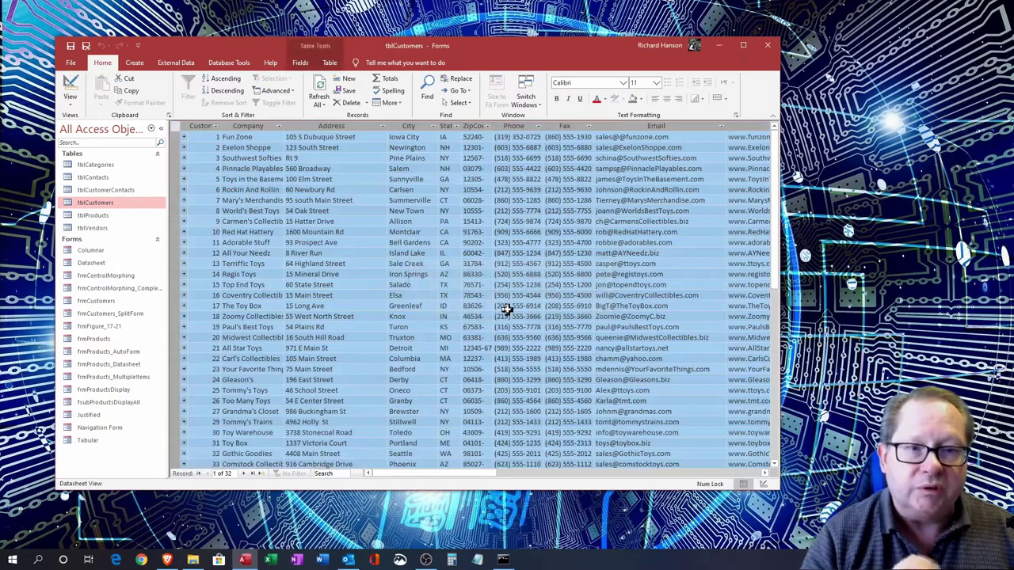
right_click(252, 127)
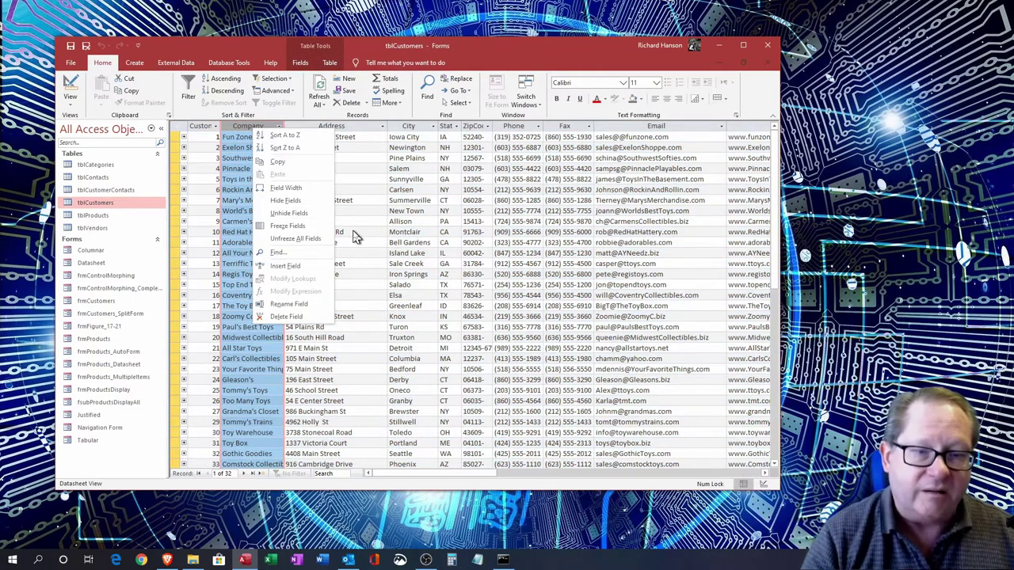